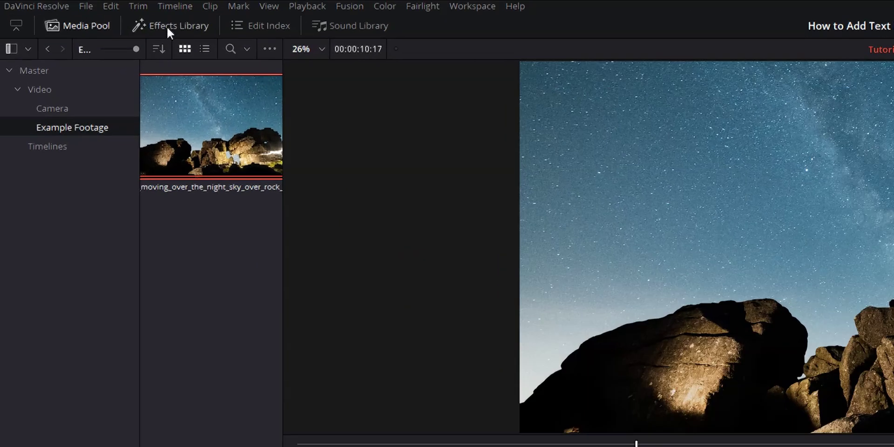
Open the Effects Library on Toolbox > Titles and browse the Titles, Fusion Titles and Subtitles lists
left_click(167, 26)
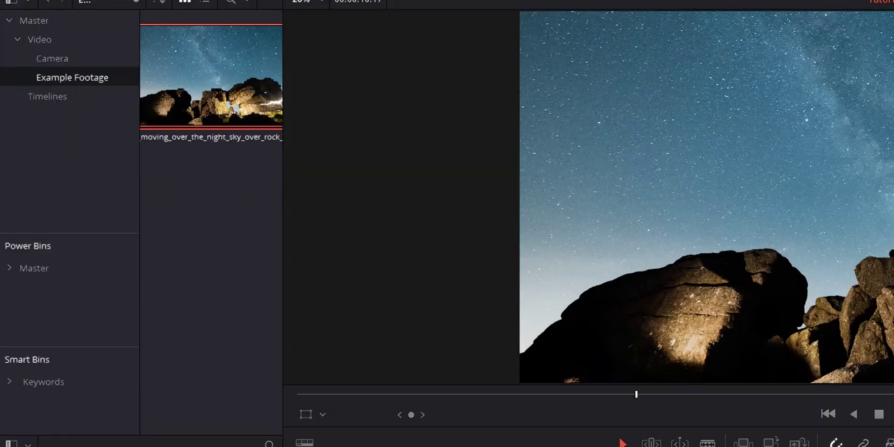
left_click(41, 94)
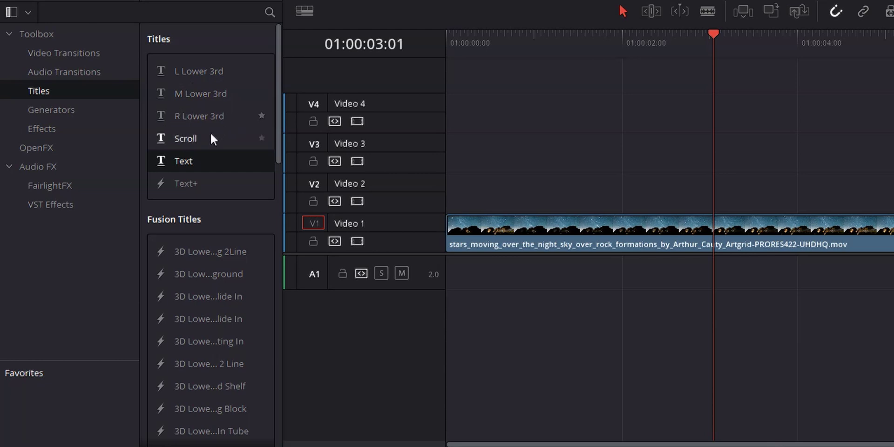
left_click(180, 163)
scroll(188, 261, "down", 7)
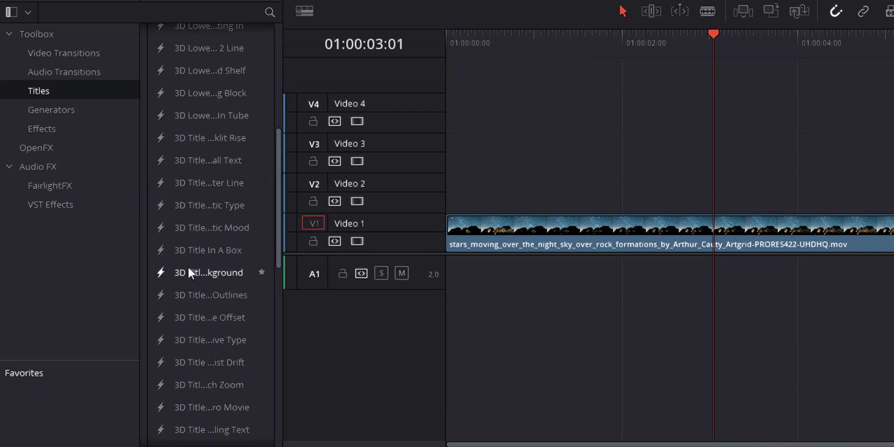
scroll(188, 267, "down", 10)
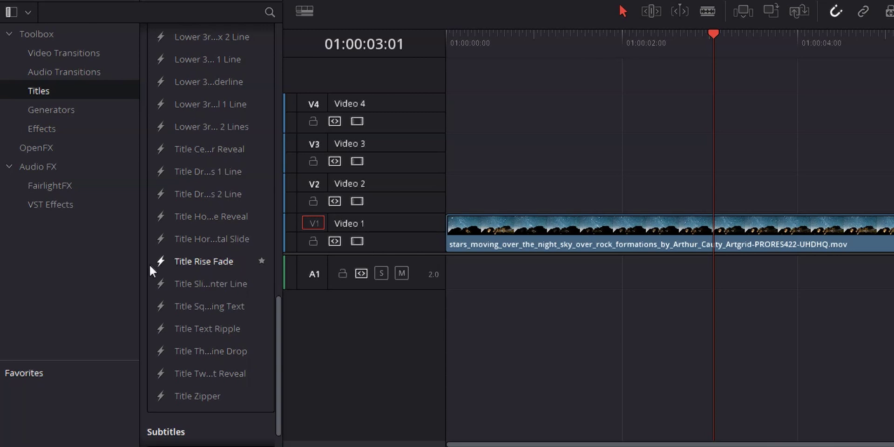
scroll(202, 264, "down", 1)
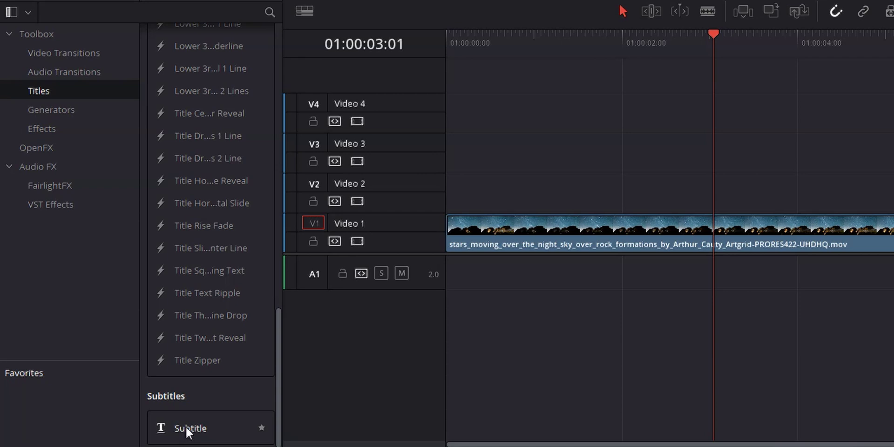
scroll(177, 333, "up", 15)
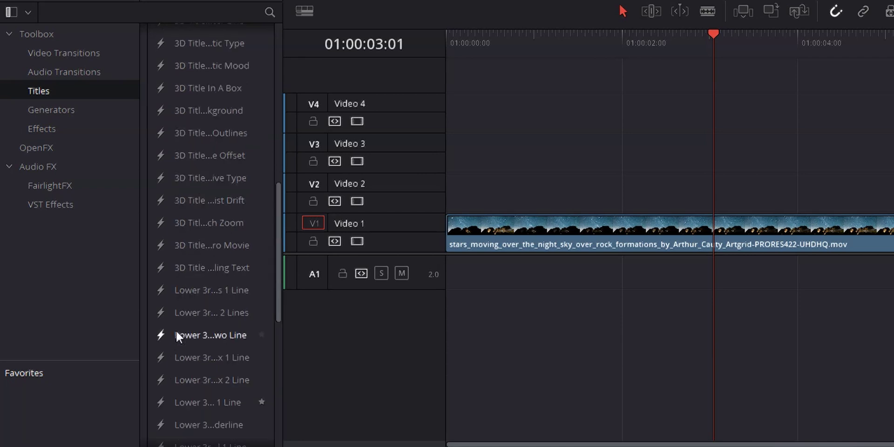
scroll(188, 332, "up", 2)
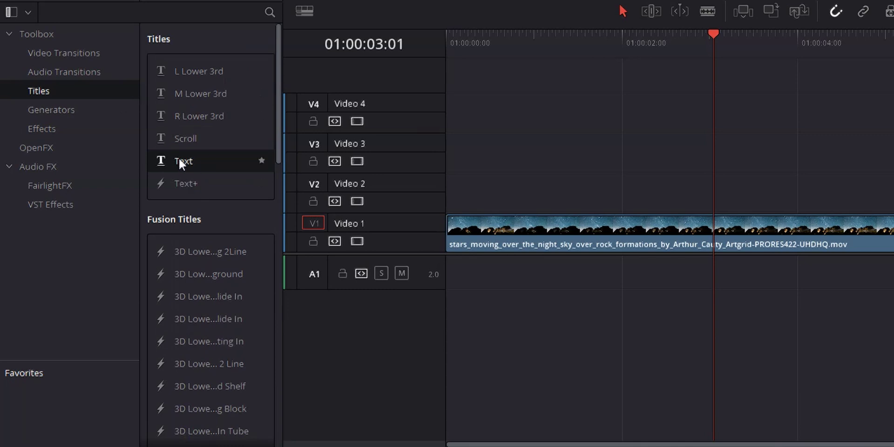
Drop the basic Text title on the timeline and move it to Video 2 above the night-sky clip
left_click_drag(179, 162, 448, 215)
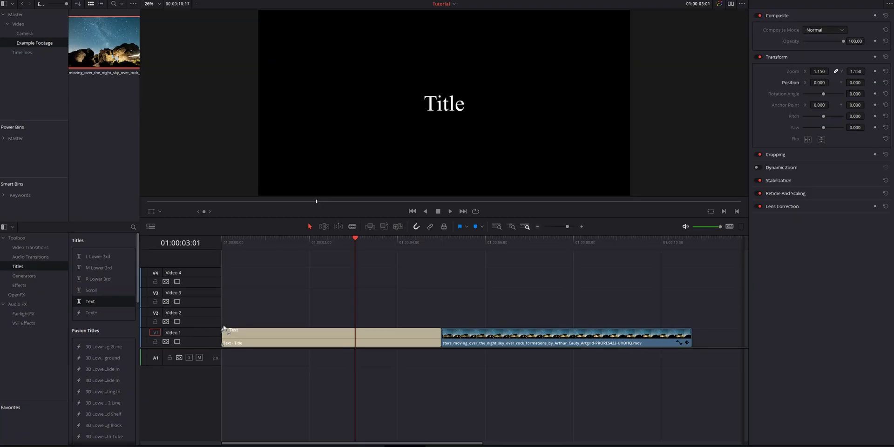
left_click_drag(224, 328, 225, 322)
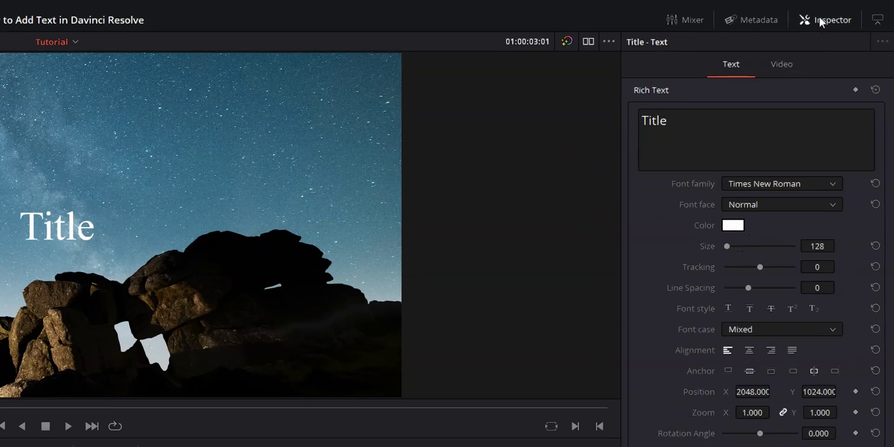
left_click(820, 19)
Replace the placeholder word Title with Adventure in the title's text
left_click(814, 21)
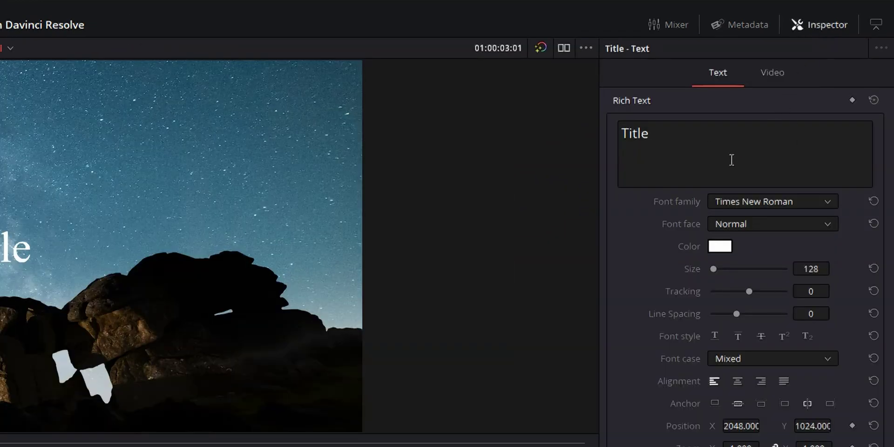
double_click(677, 137)
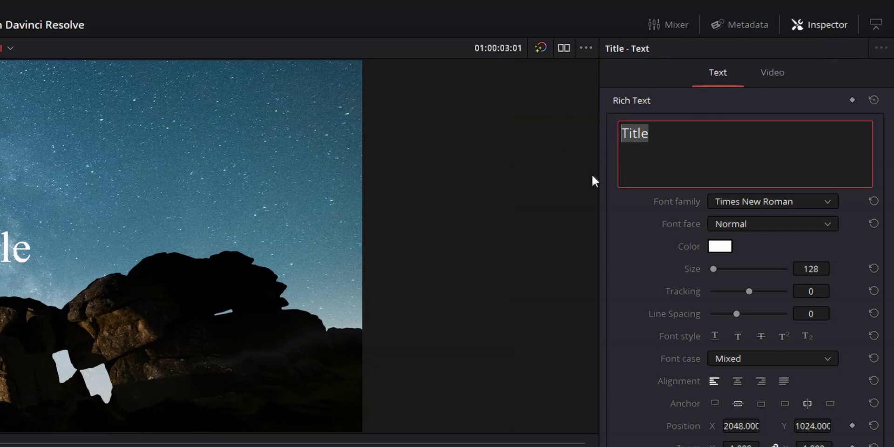
type("Advve")
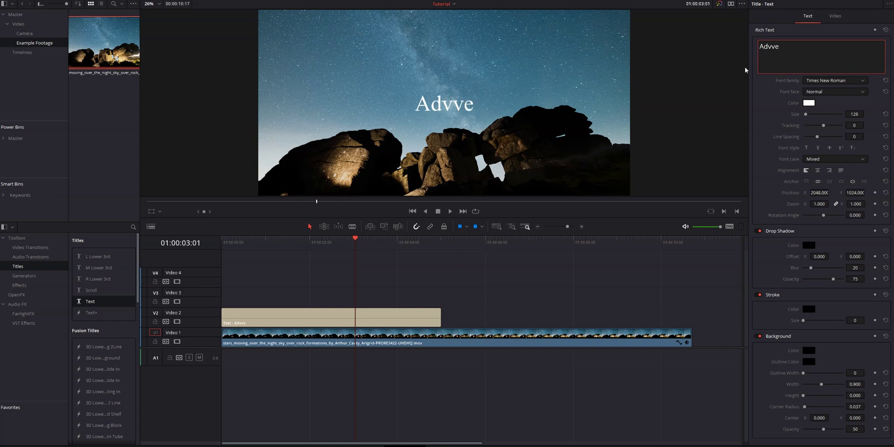
key("BackSpace")
key("BackSpace")
type("enture")
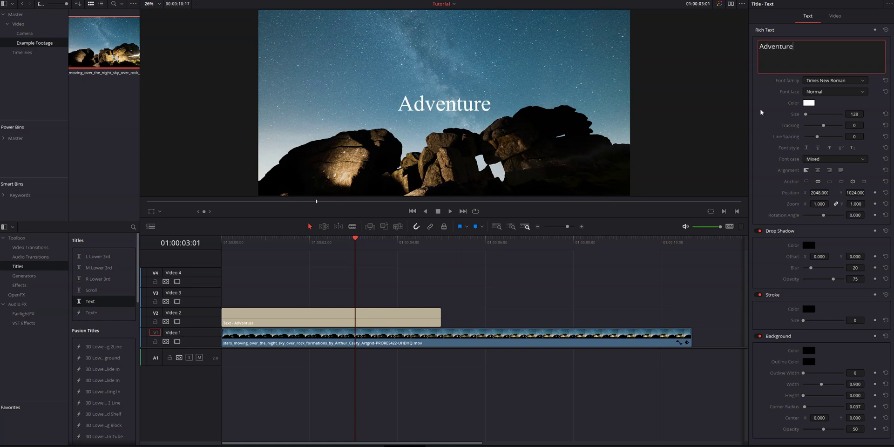
Set the font to Open Sans at regular weight and enlarge it to size 372, tracking 16
left_click(823, 81)
scroll(824, 93, "up", 10)
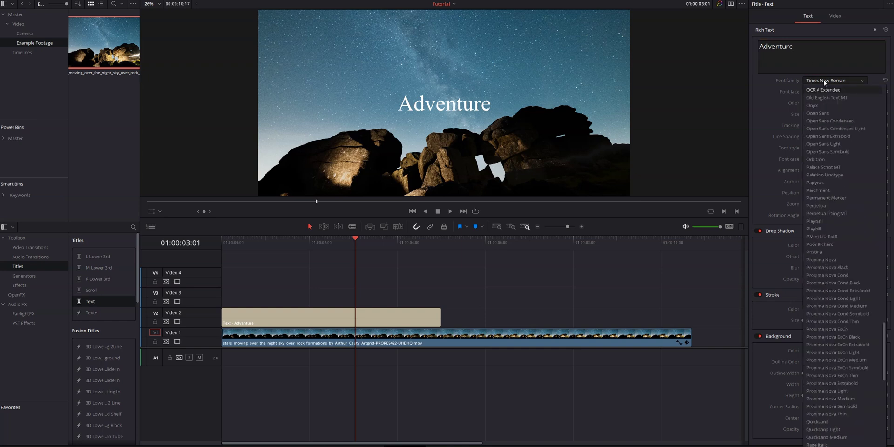
left_click(817, 114)
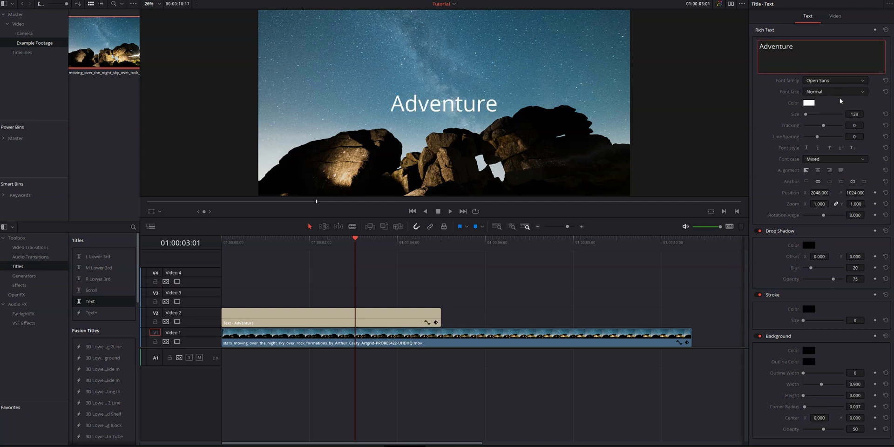
left_click(820, 93)
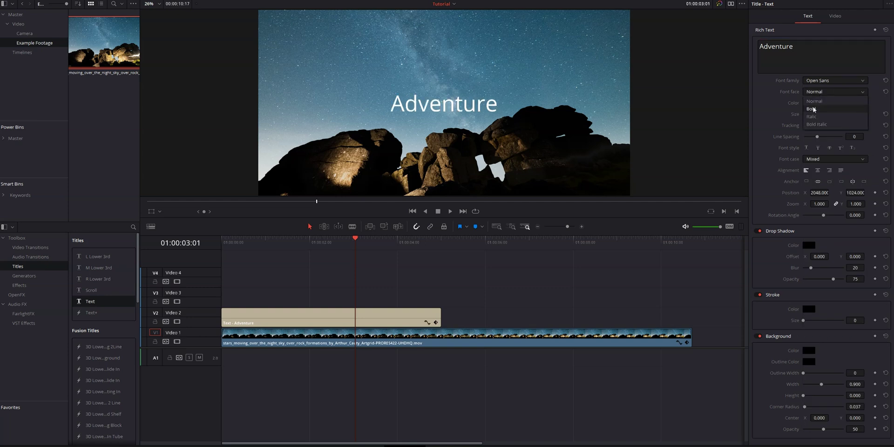
left_click(812, 109)
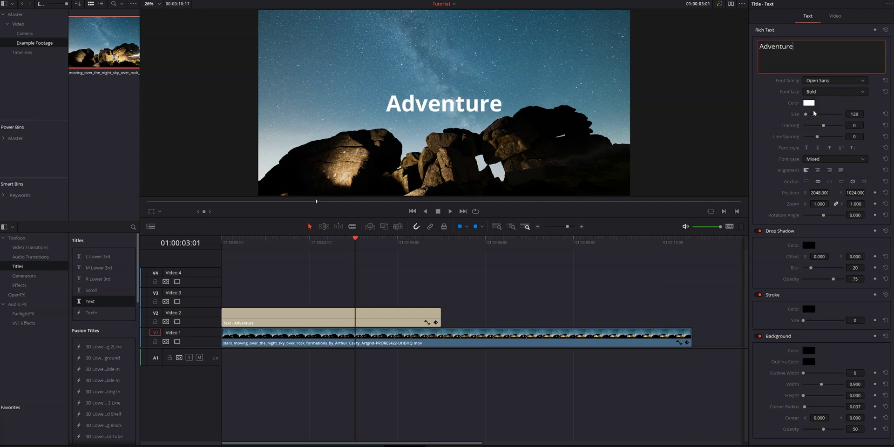
left_click(813, 93)
left_click(813, 100)
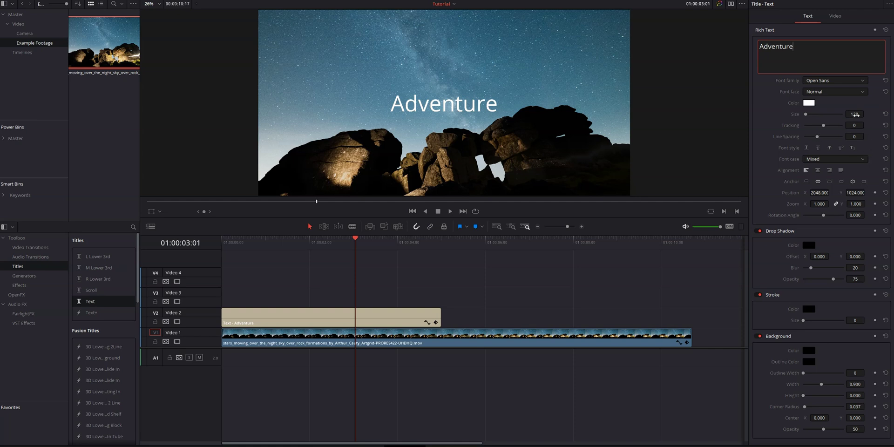
mouse_move(865, 117)
left_mouse_down()
mouse_move(838, 127)
mouse_move(866, 125)
left_mouse_up()
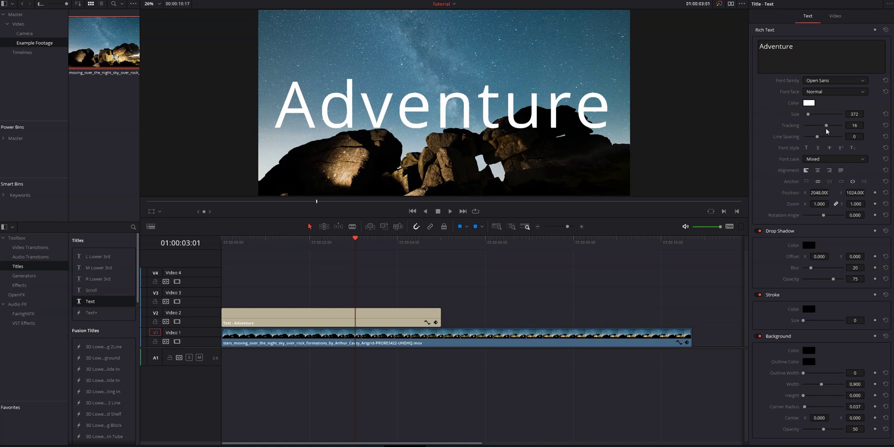
Try underline, overline, strikethrough, superscript and subscript on the title, then clear all these styles
left_click(807, 148)
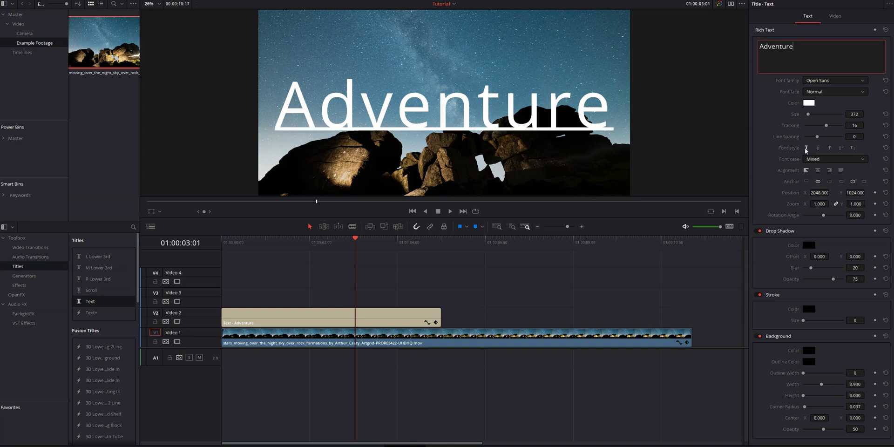
left_click(818, 148)
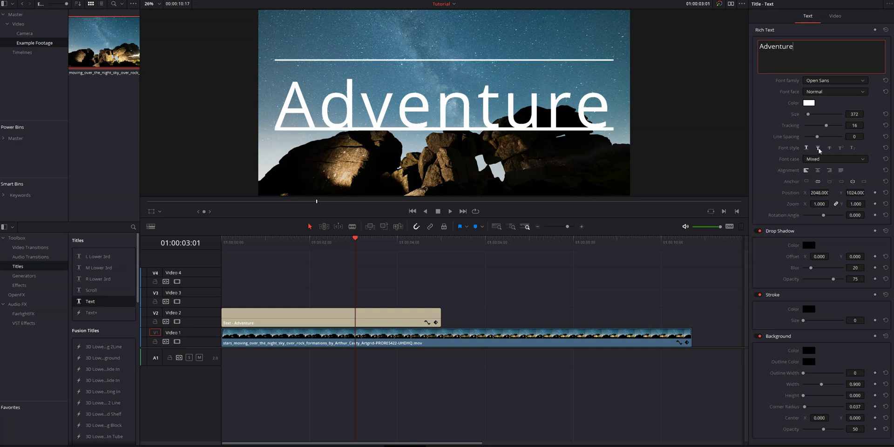
left_click(829, 148)
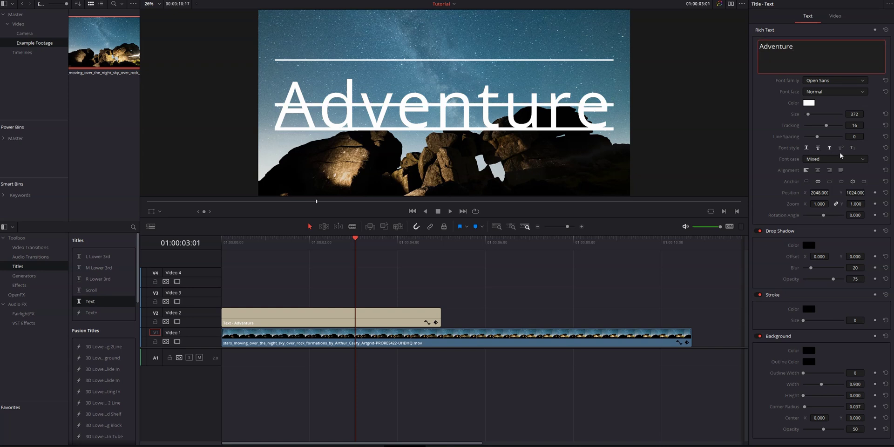
left_click(841, 149)
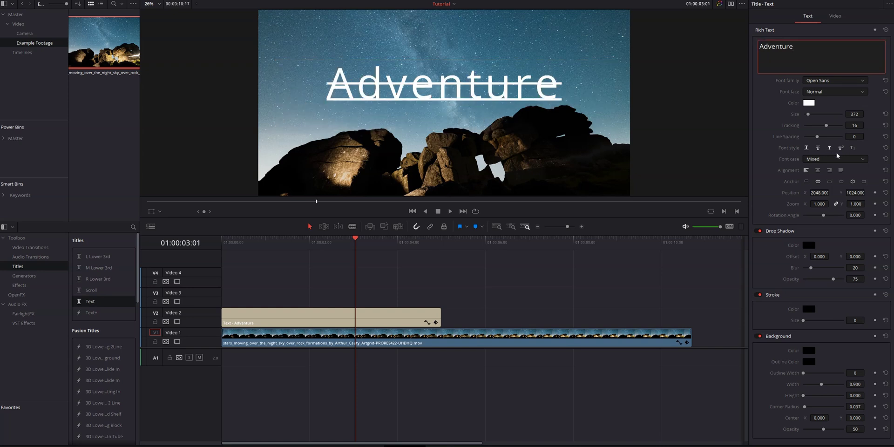
left_click(852, 148)
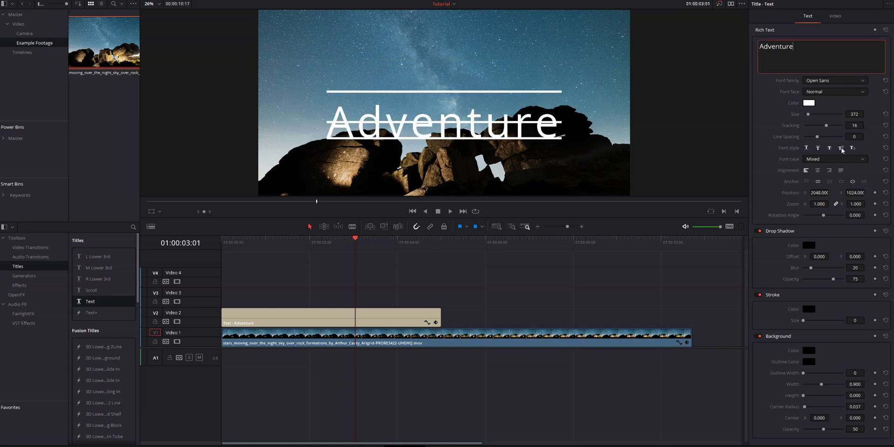
left_click(852, 148)
left_click(885, 147)
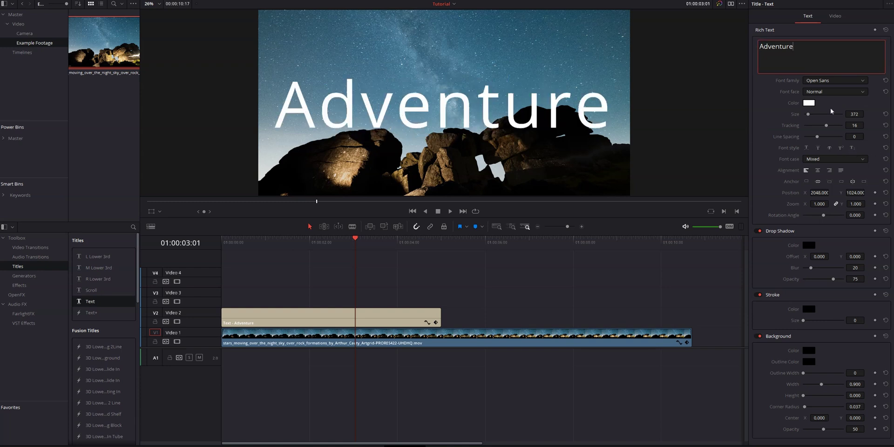
Make the title all capitals, shrink it to size 315, and centre-align it
left_click(829, 160)
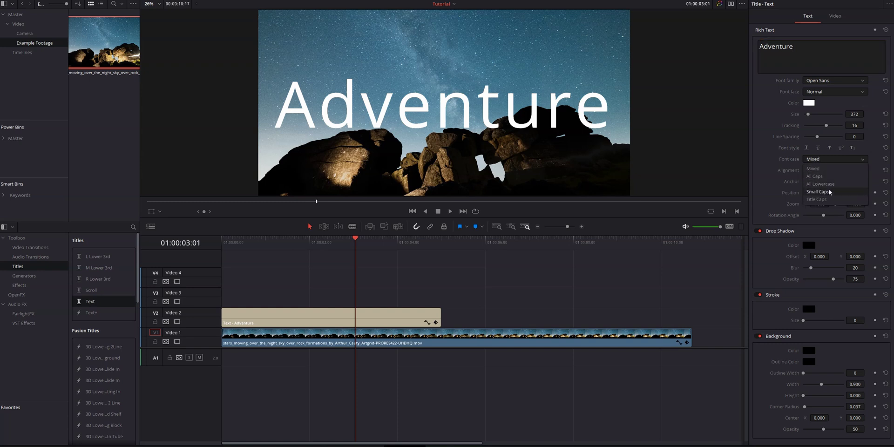
left_click(819, 179)
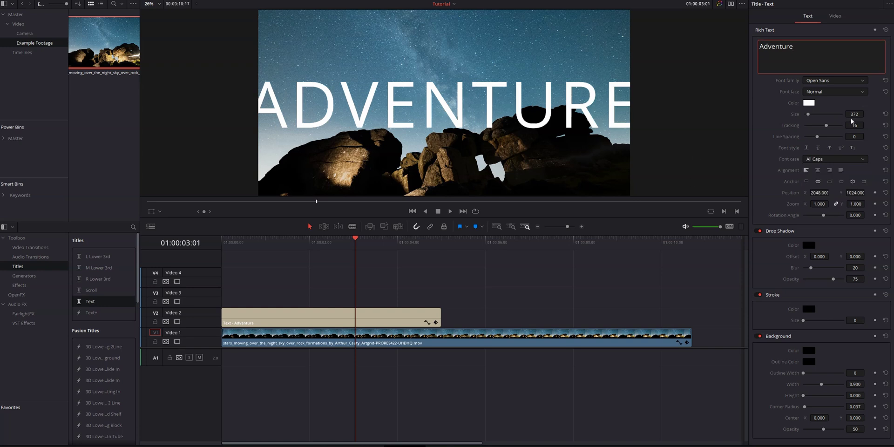
mouse_move(863, 117)
left_mouse_down()
mouse_move(856, 114)
mouse_move(864, 114)
left_mouse_up()
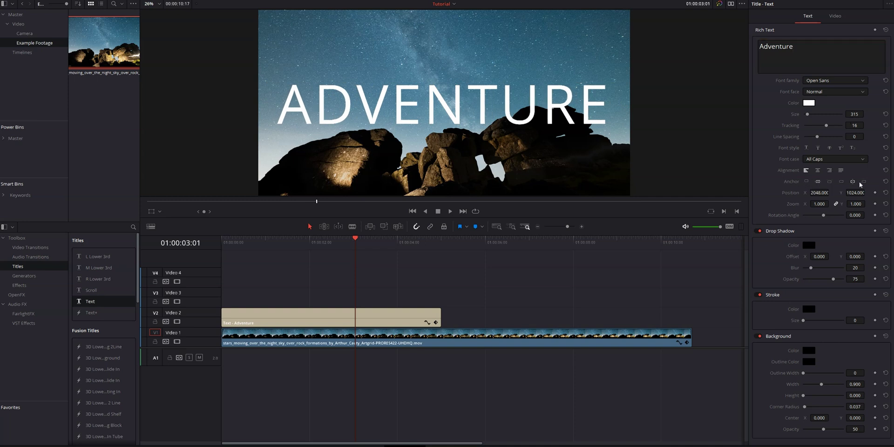
left_click(818, 170)
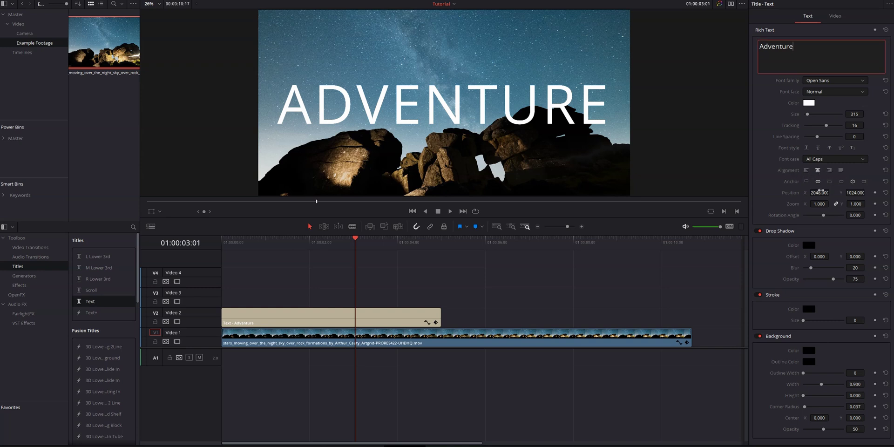
Recentre the title at position 2048, 1024 and bring Zoom back to 1.000
left_click_drag(820, 192, 791, 191)
left_click_drag(855, 192, 835, 201)
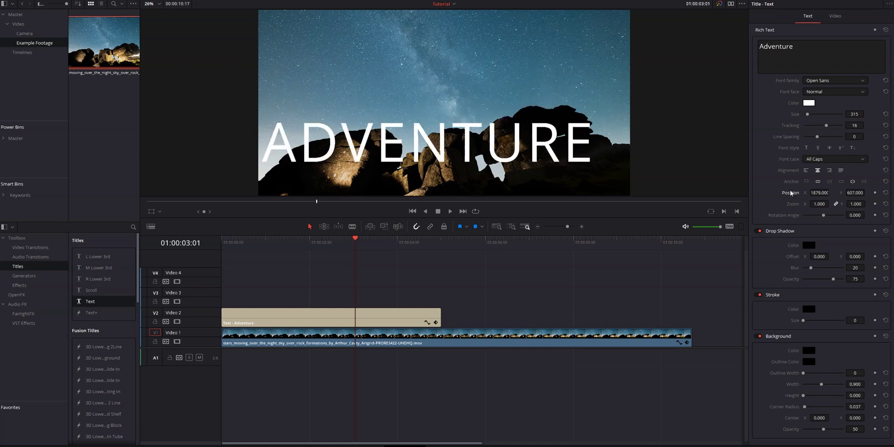
left_click(885, 192)
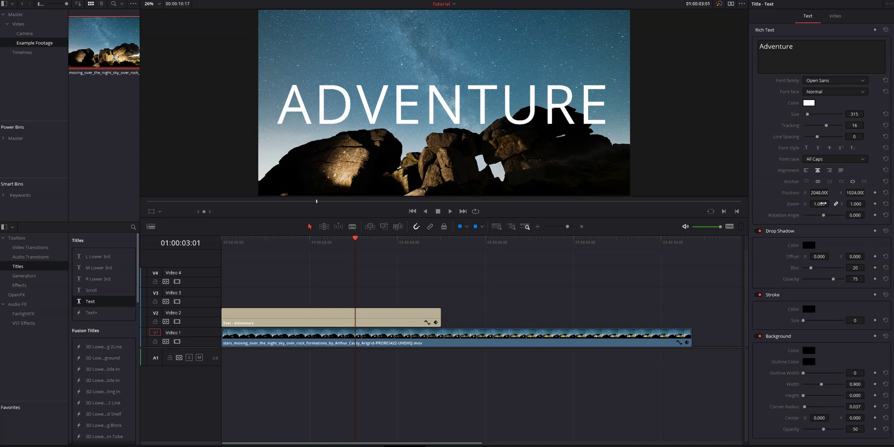
left_click_drag(818, 203, 845, 203)
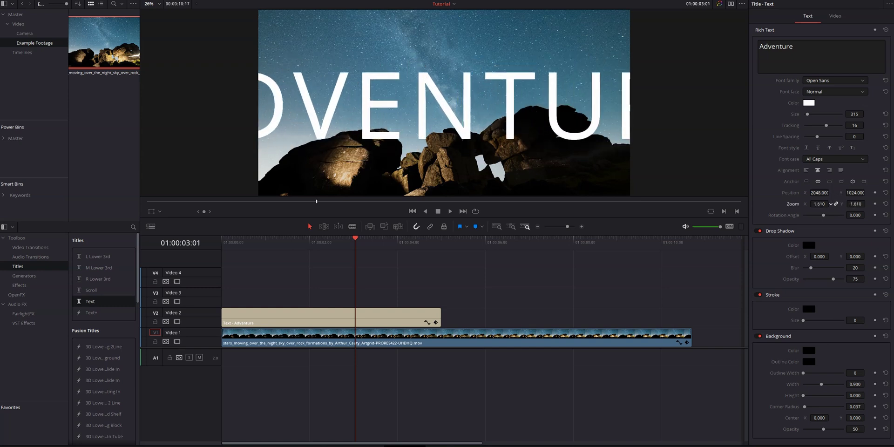
left_click_drag(831, 204, 801, 213)
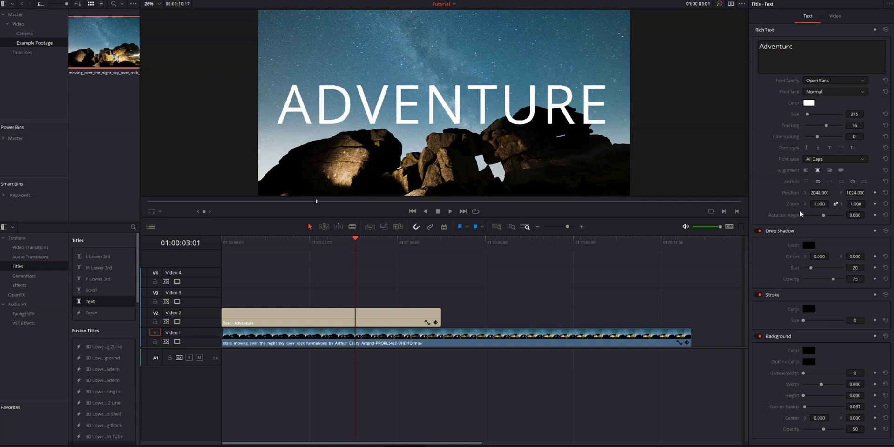
Give the title a black drop shadow with offset 12 / -11, blur 100 and full opacity
left_click(801, 248)
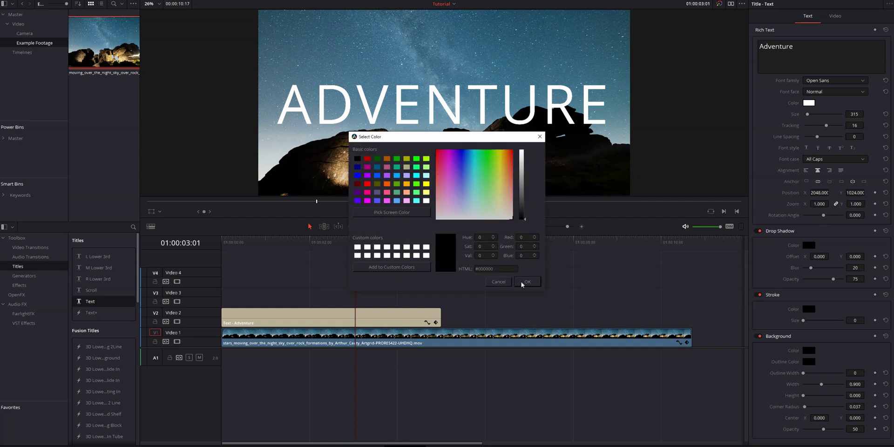
left_click(499, 283)
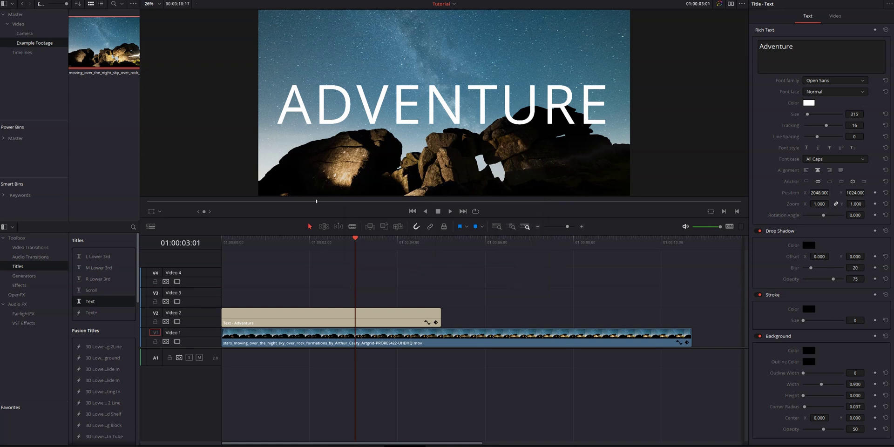
left_click_drag(818, 257, 830, 256)
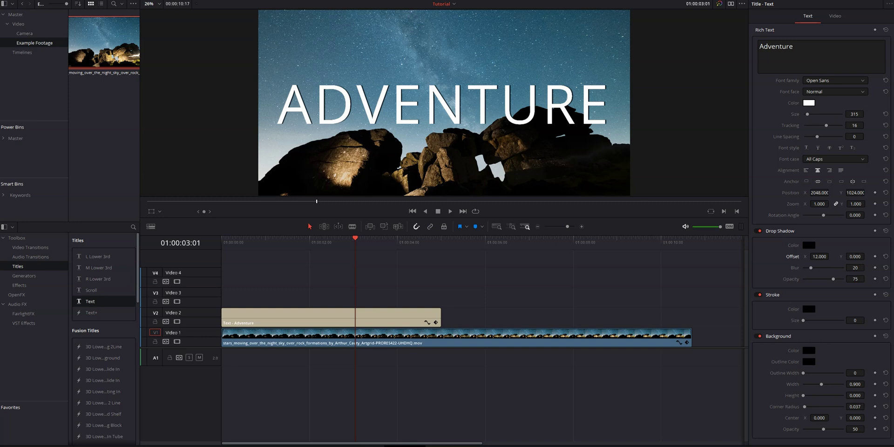
left_click_drag(855, 256, 850, 256)
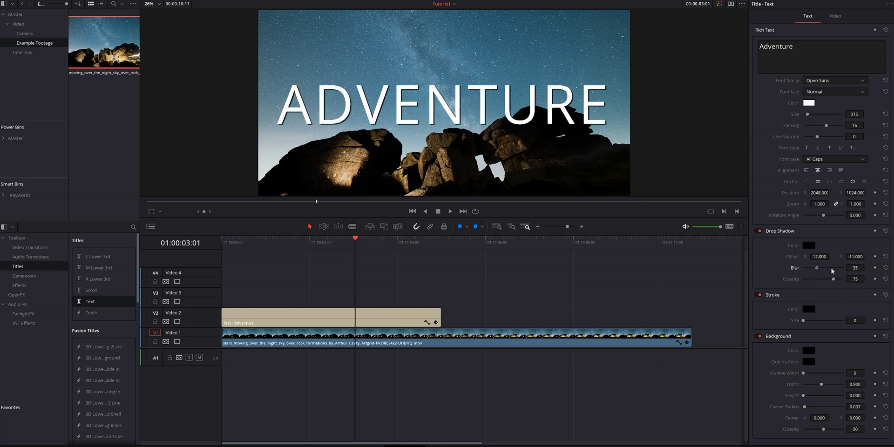
left_click_drag(811, 268, 843, 268)
mouse_move(832, 282)
left_mouse_down()
mouse_move(868, 277)
mouse_move(834, 279)
left_mouse_up()
Add a dark red (#aa0000) stroke of size 16 around the ADVENTURE letters
left_click(808, 310)
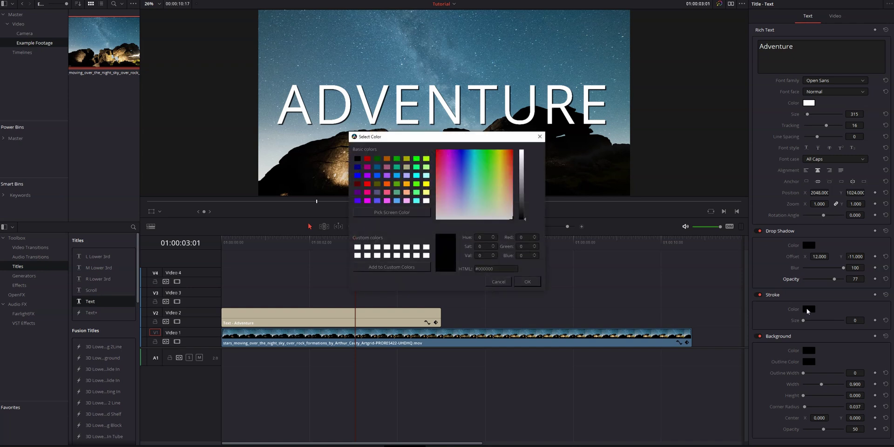
left_click(367, 159)
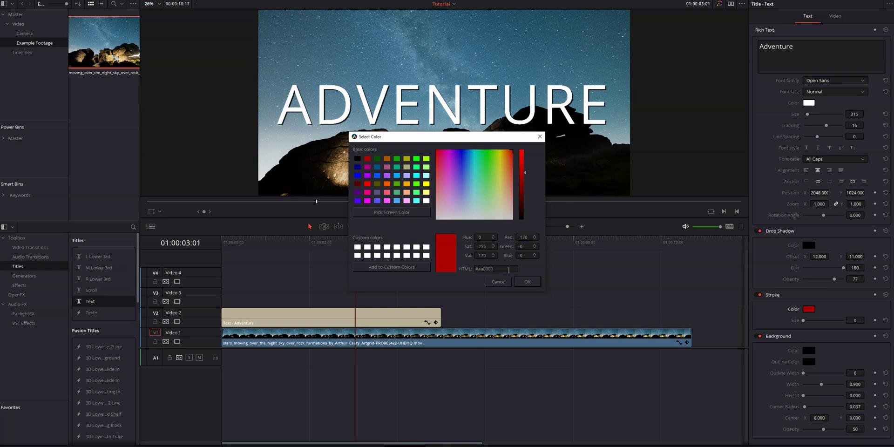
left_click(534, 282)
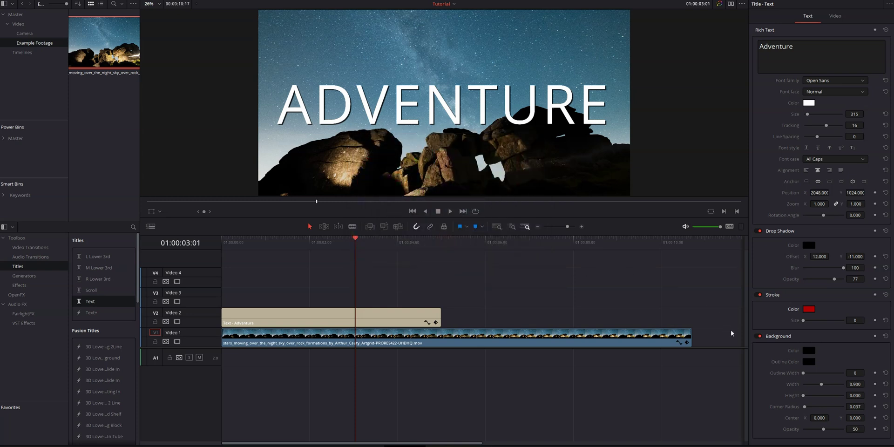
left_click_drag(803, 320, 843, 320)
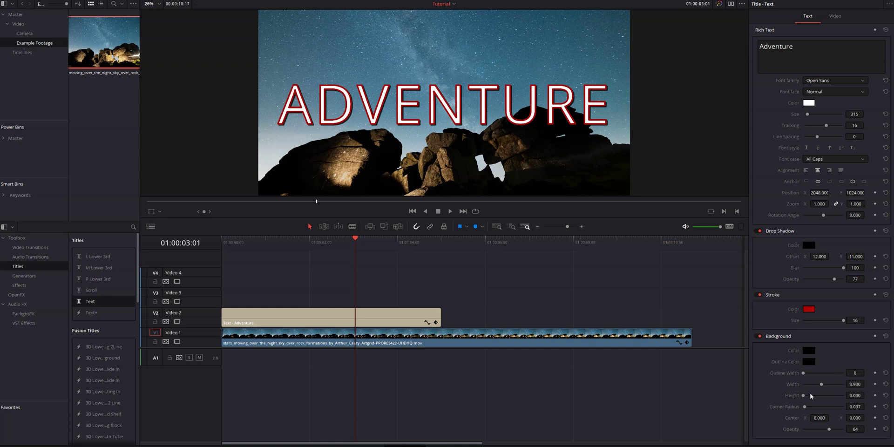
Add a centred, opaque black oval background: height 0.296, width 0.652, corner radius 1.000
left_click_drag(802, 395, 809, 396)
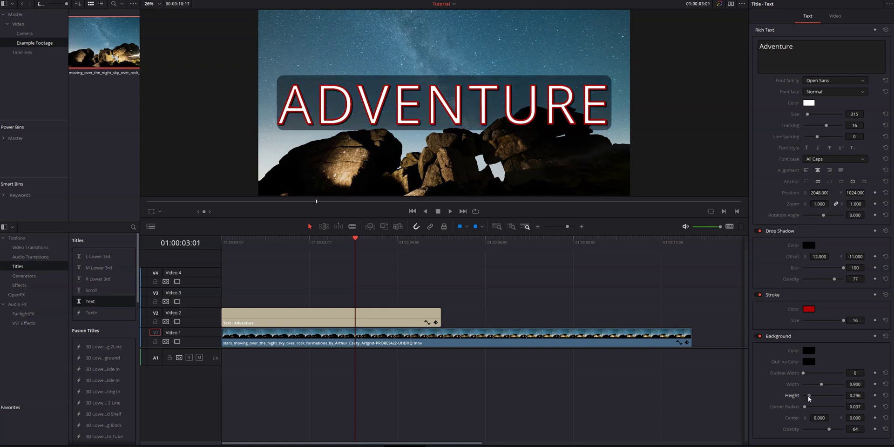
left_click_drag(855, 384, 867, 384)
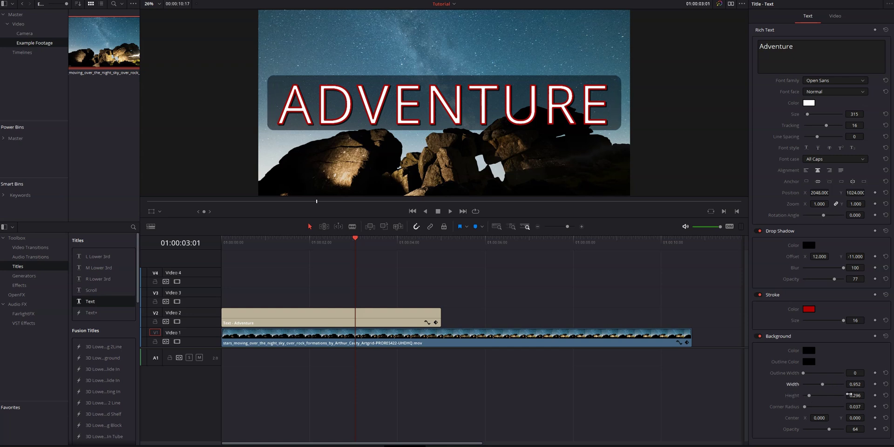
left_click_drag(857, 408, 866, 406)
left_click_drag(866, 406, 867, 406)
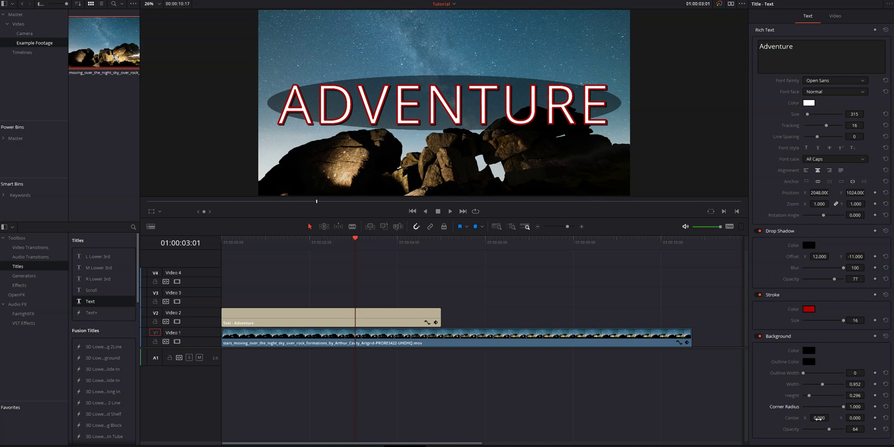
left_click_drag(855, 418, 866, 417)
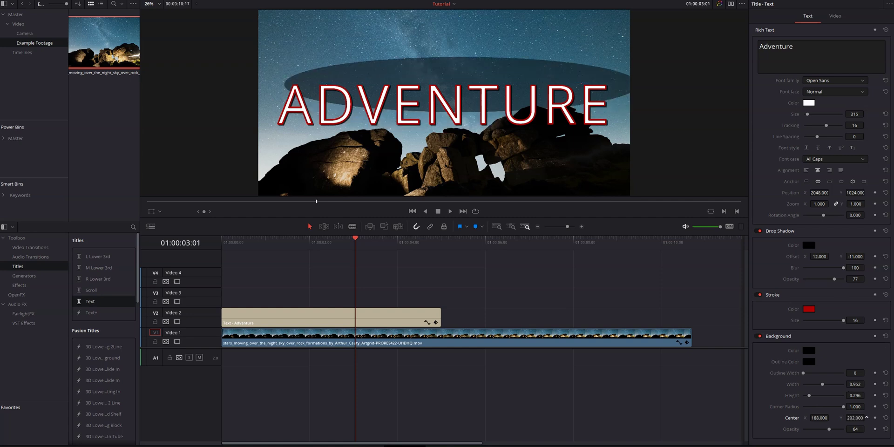
double_click(791, 418)
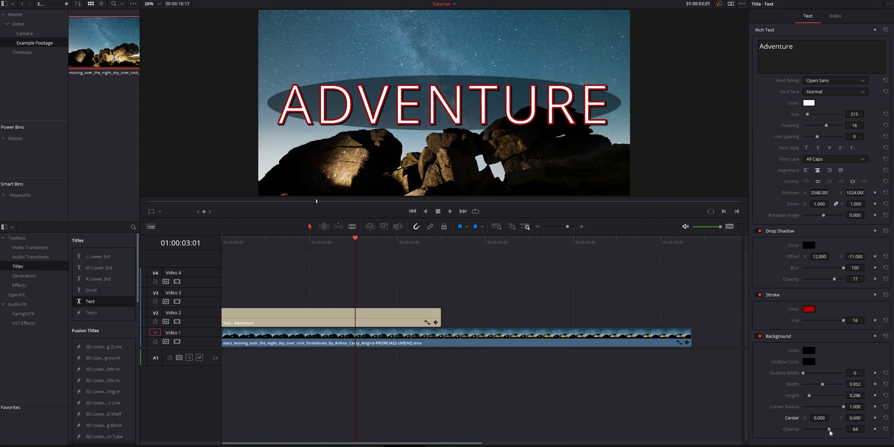
left_click_drag(829, 429, 881, 434)
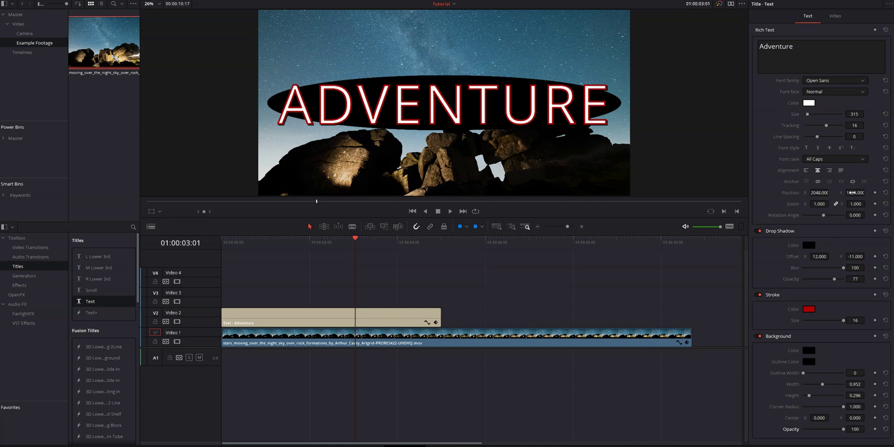
Keyframe Position Y from off-screen 2391 at the start to centred 1024, then play it back
left_click_drag(857, 192, 867, 192)
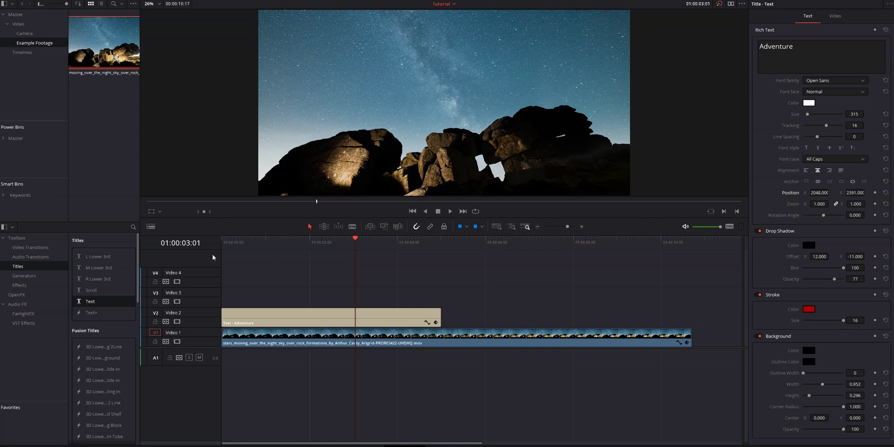
left_click(223, 242)
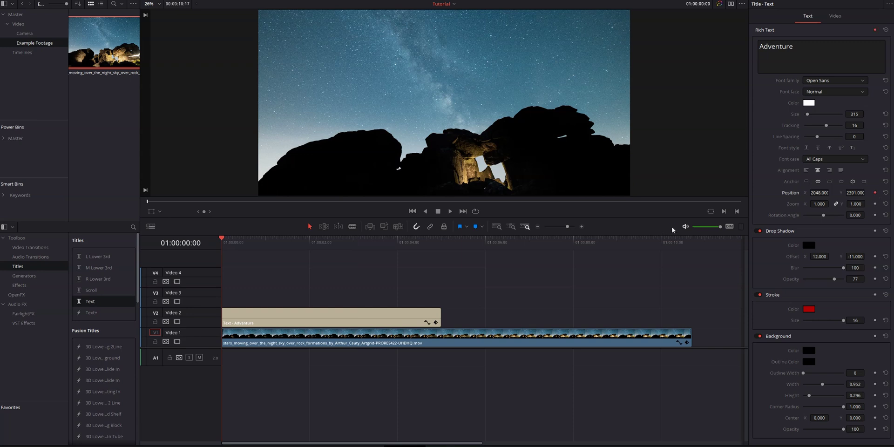
key("space")
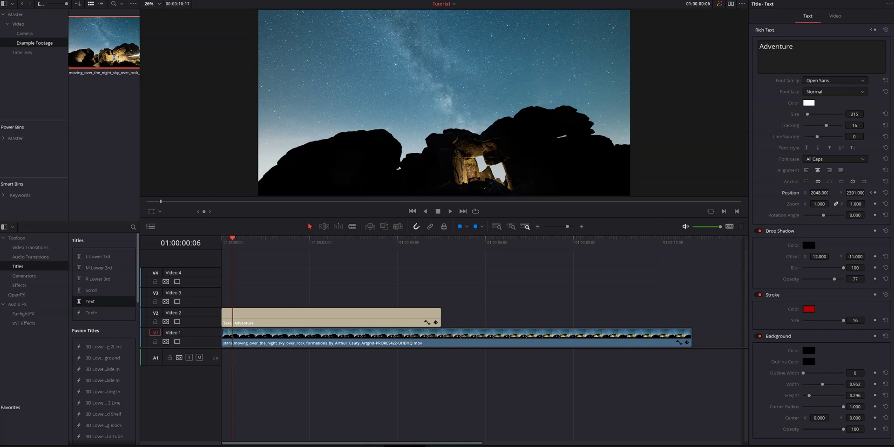
double_click(790, 191)
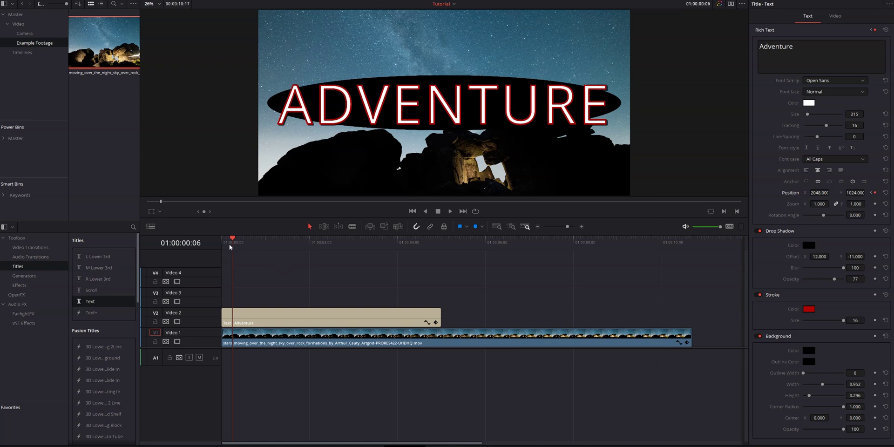
key("space")
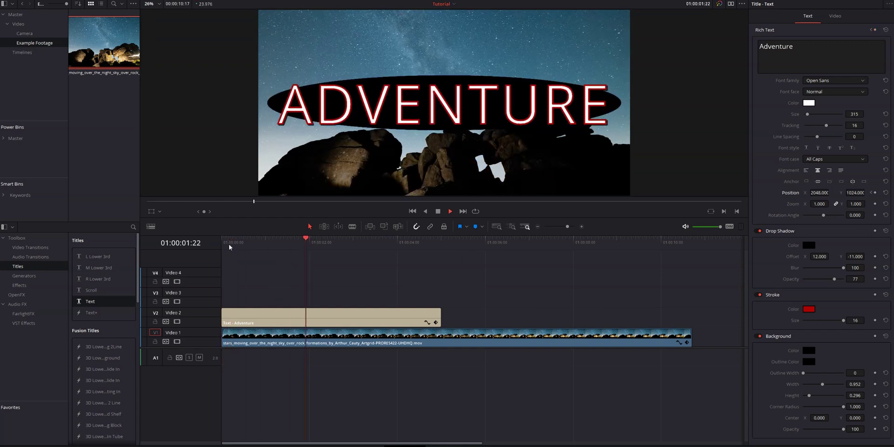
key("space")
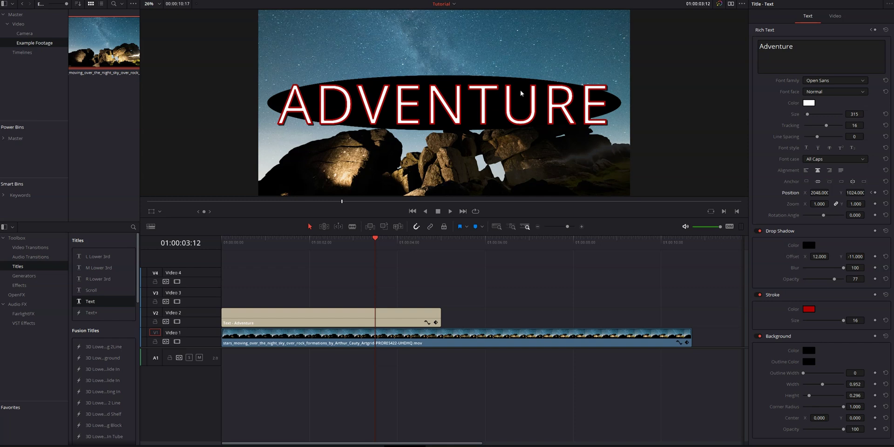
left_click(339, 314)
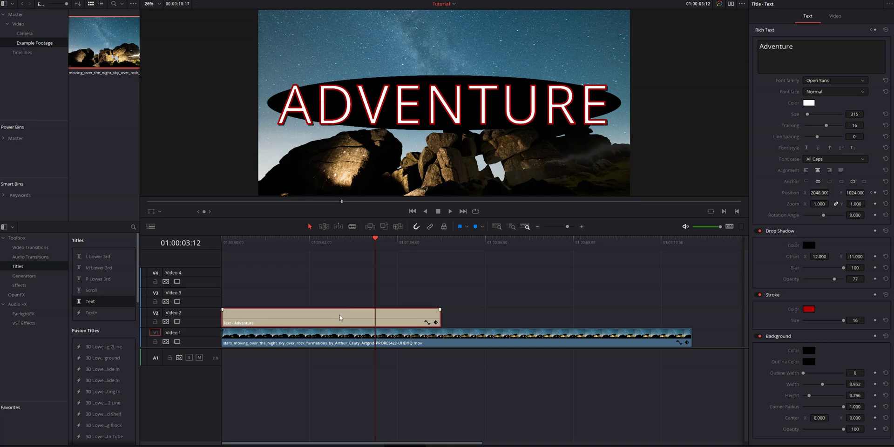
Delete the Adventure text clip and place a Text+ title at the start of Video 2
key("Delete")
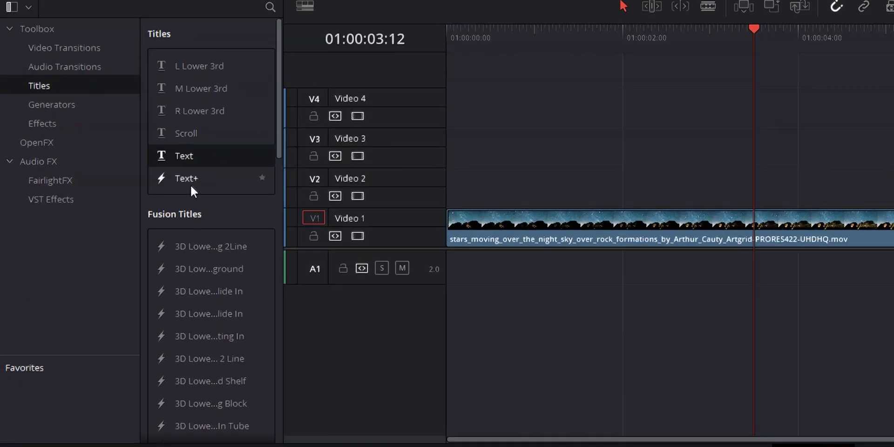
left_click_drag(188, 180, 449, 172)
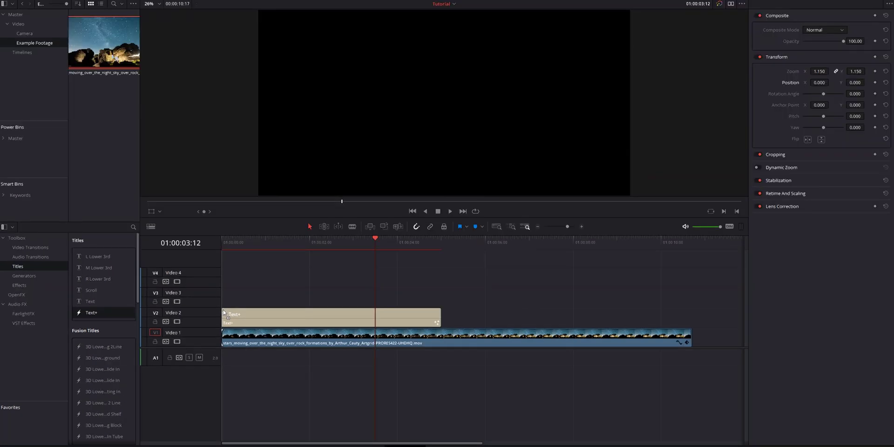
left_click_drag(223, 312, 207, 313)
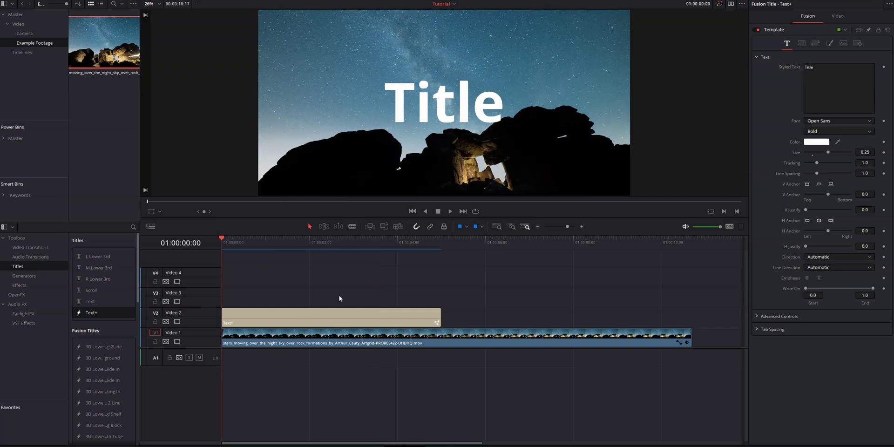
Change the Text+ text to ADVENTURE in Open Sans Light with tracking 1.045
left_click(313, 314)
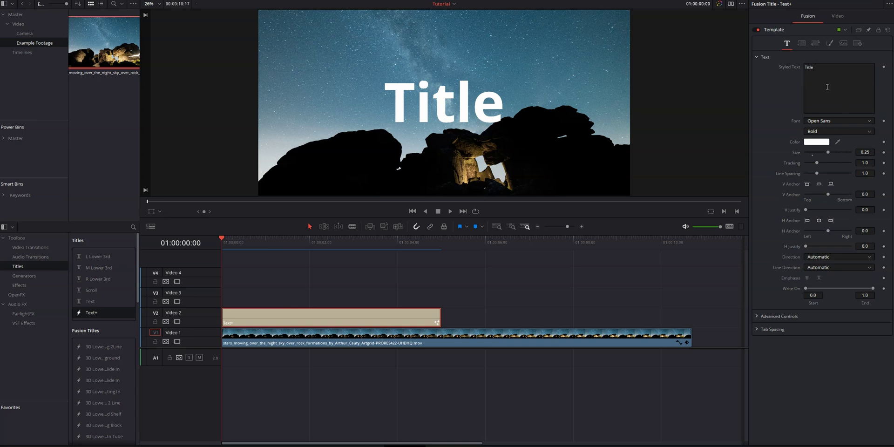
left_click_drag(818, 70, 782, 67)
type("ADVE")
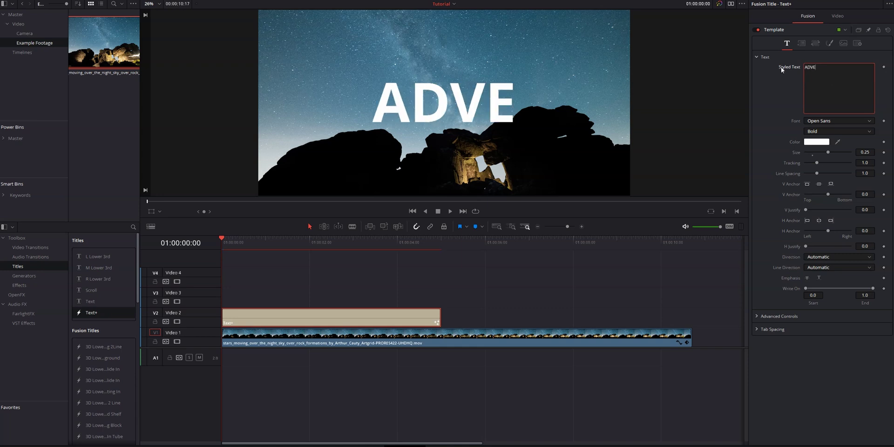
type("NTURE")
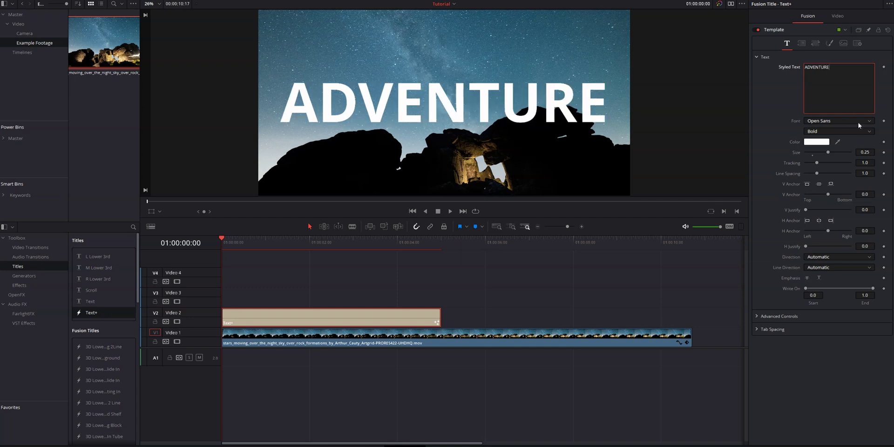
left_click(826, 133)
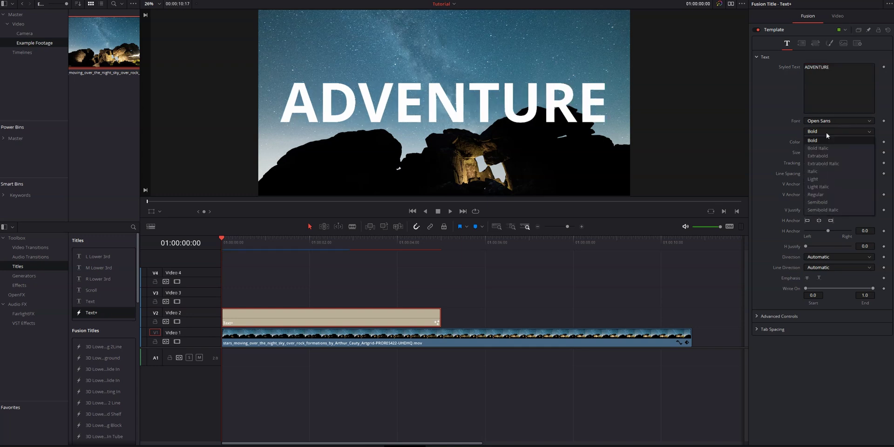
left_click(812, 178)
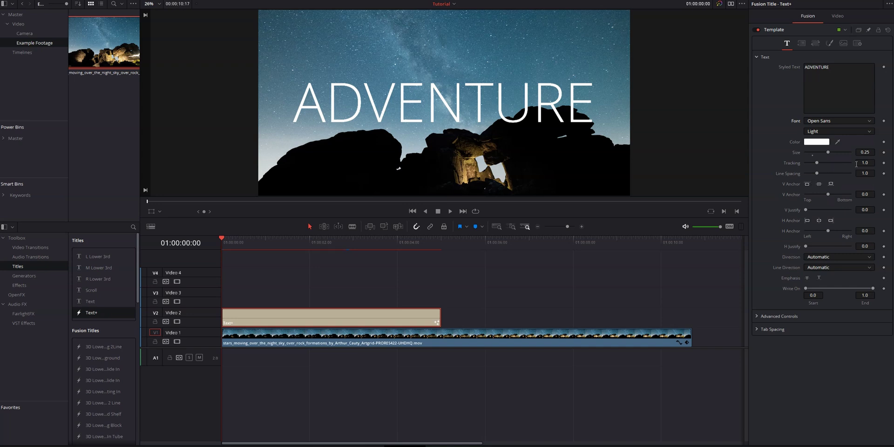
left_click_drag(863, 163, 873, 196)
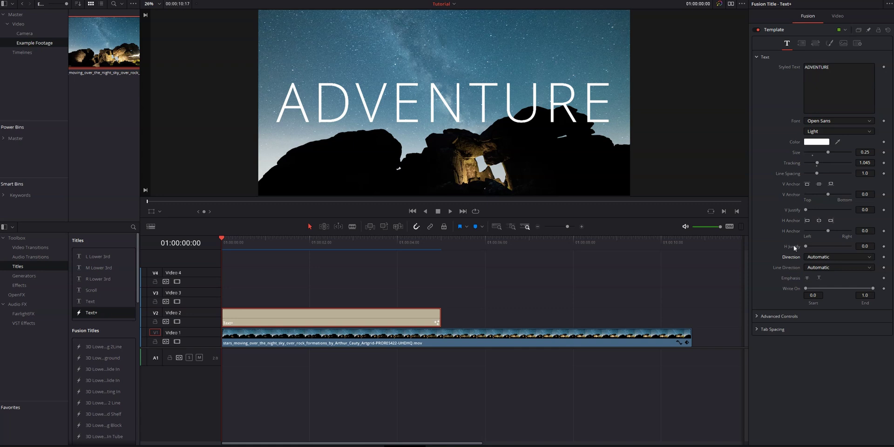
left_click(815, 258)
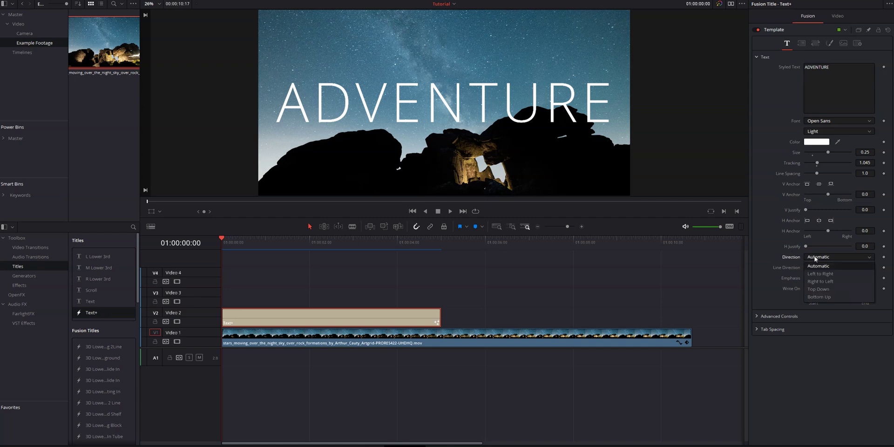
left_click(816, 280)
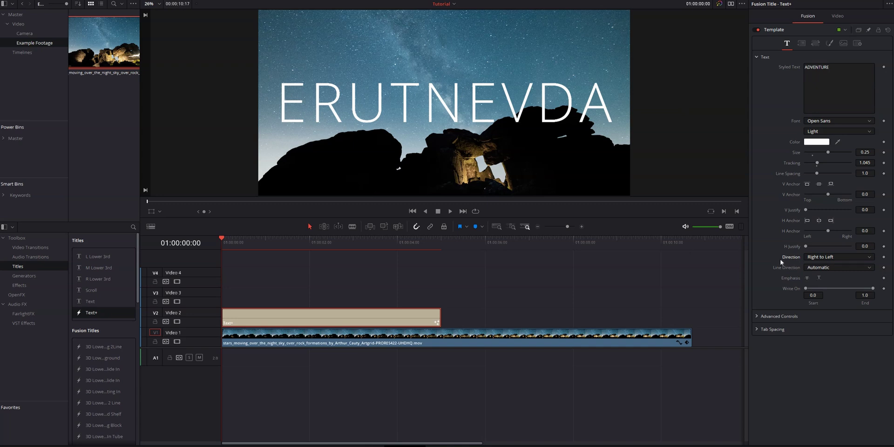
left_click(829, 258)
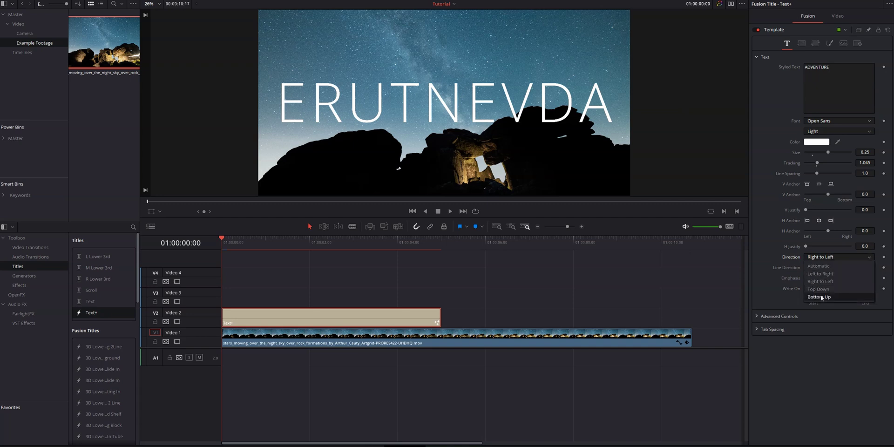
left_click(770, 281)
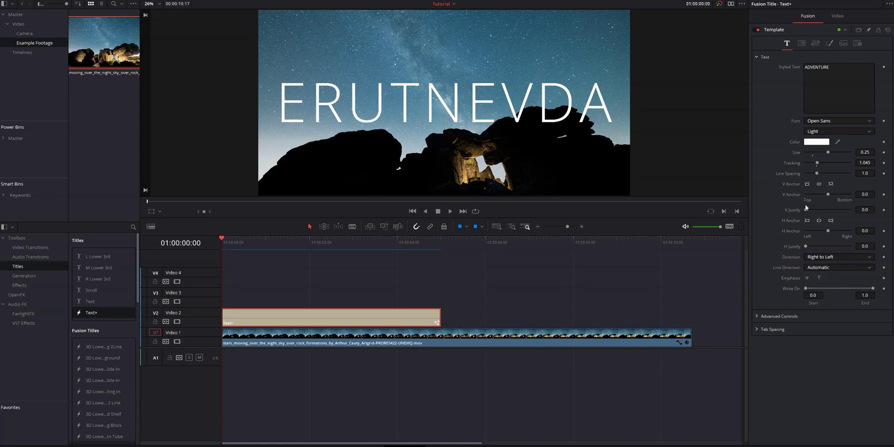
left_click(825, 258)
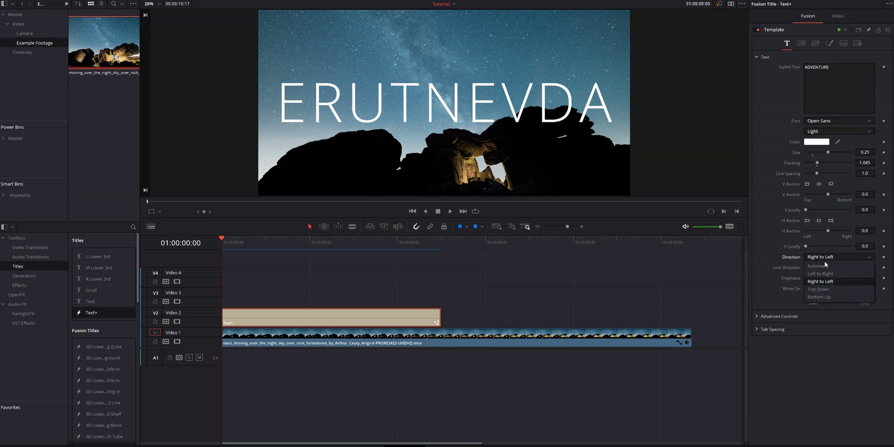
left_click(824, 267)
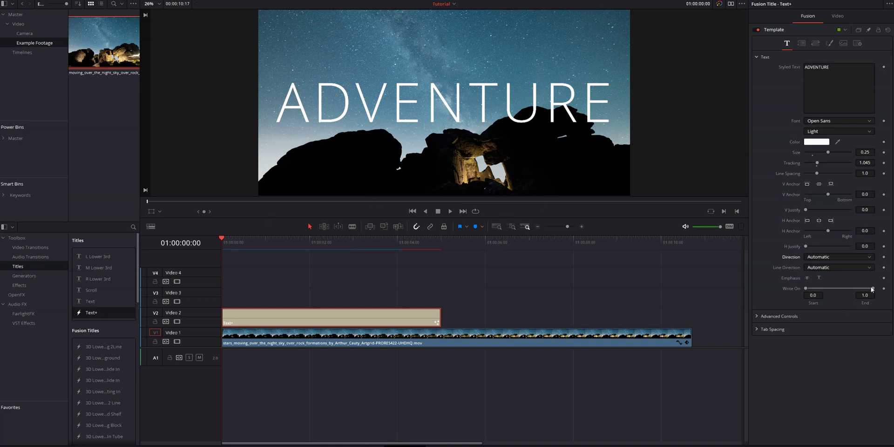
left_click_drag(872, 289, 805, 297)
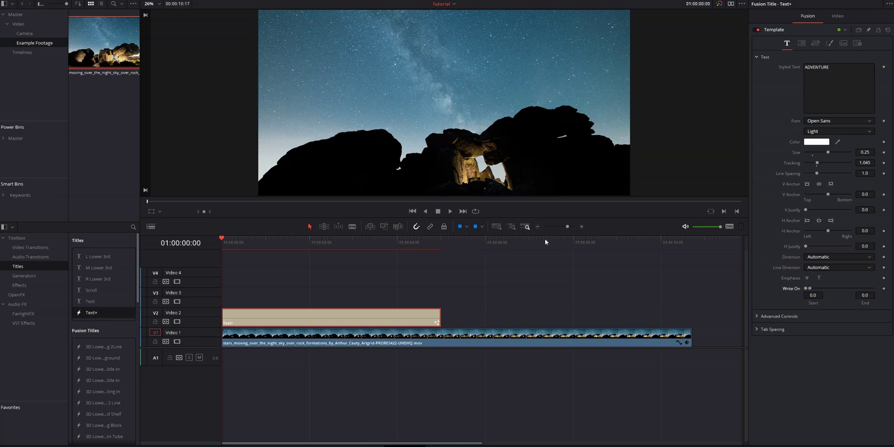
Keyframe Write On End from 0 to 1 so ADVENTURE writes on at the start
left_click(884, 288)
key("space")
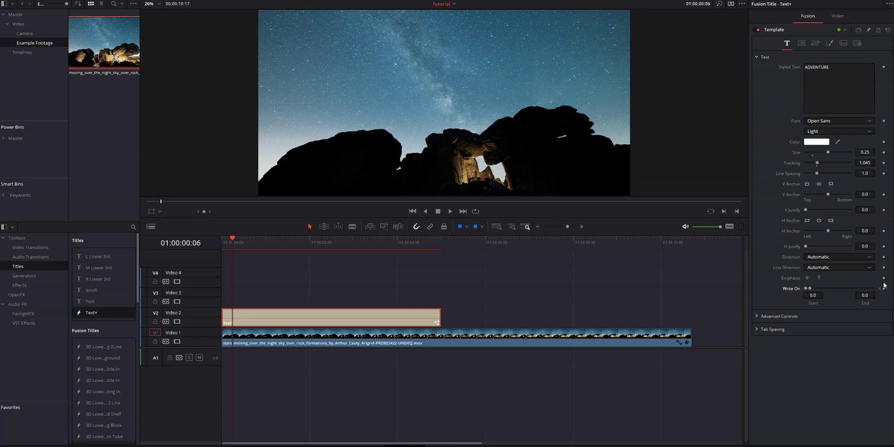
left_click_drag(811, 290, 858, 297)
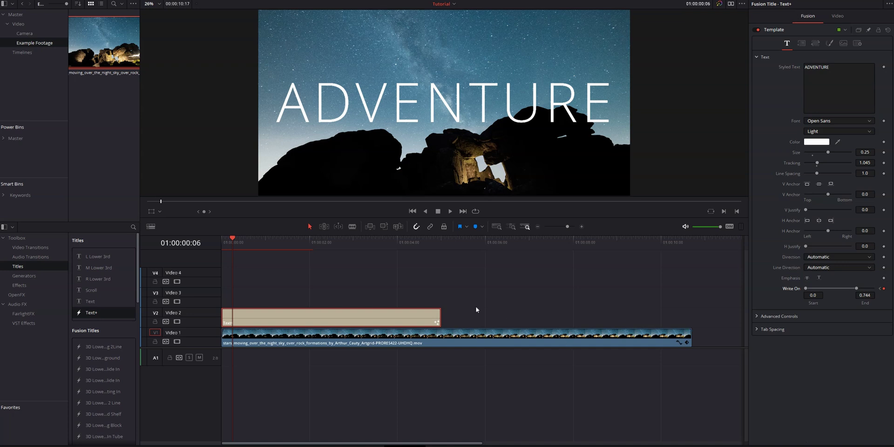
key("space")
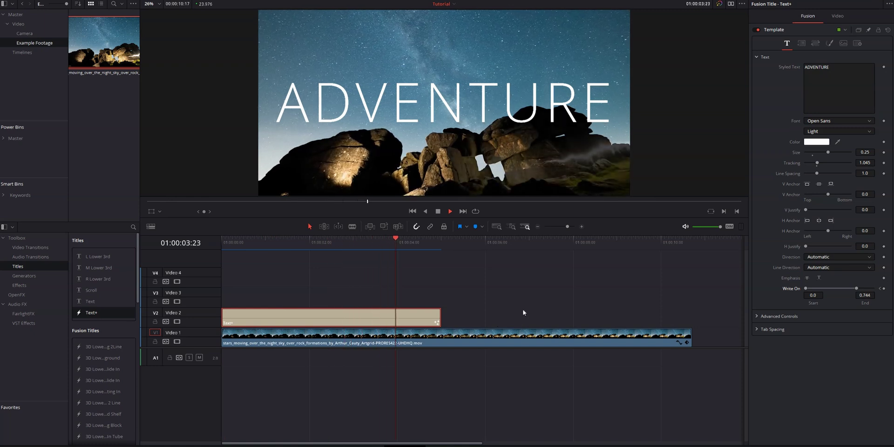
key("space")
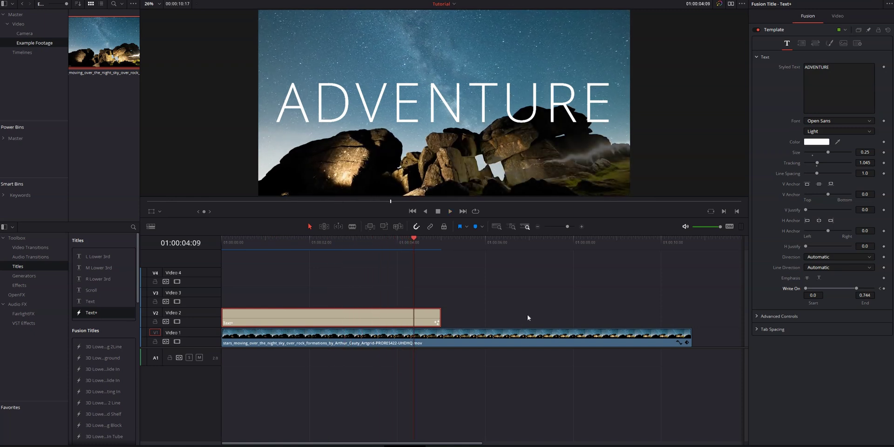
Keyframe Write On Start to 0.744 near the title's end so the letters vanish
left_click(441, 242)
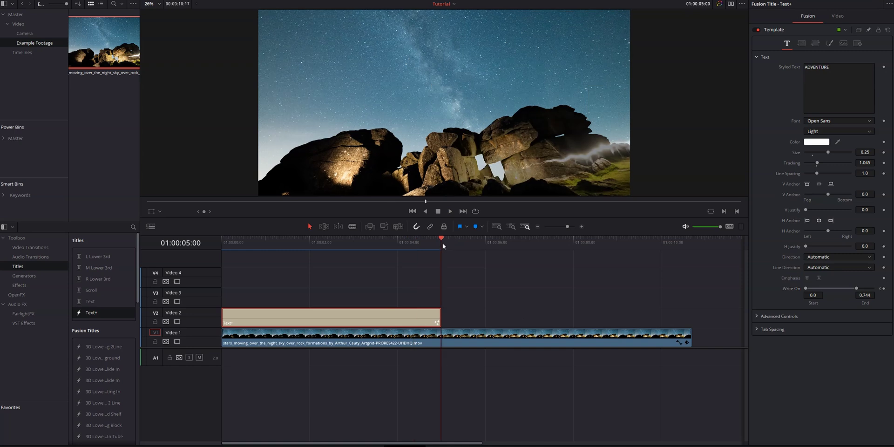
key("Left")
key("Left")
key("Left")
key("Left")
key("Left")
key("Left")
key("Left")
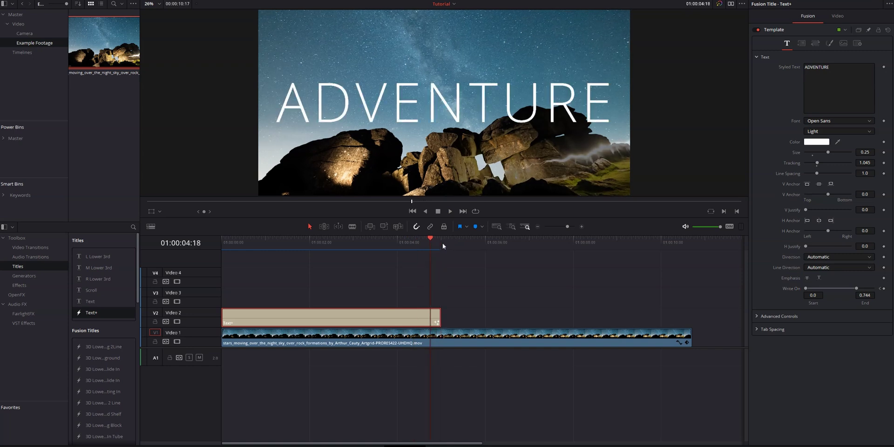
left_click(883, 288)
key("Right")
key("Right")
key("Right")
key("Right")
key("Right")
key("Right")
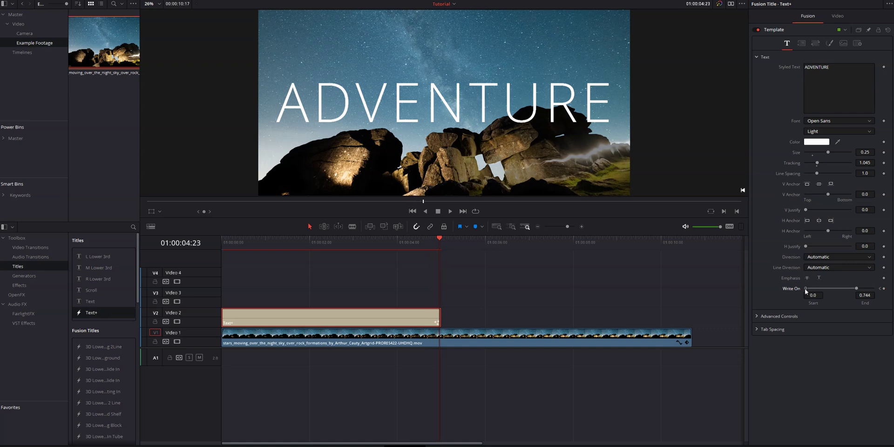
left_click_drag(805, 289, 857, 289)
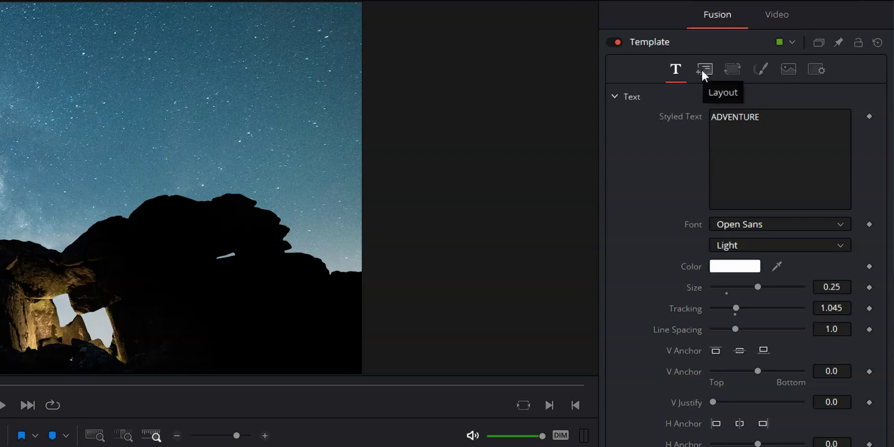
Switch the Inspector from Layout to the Shading tab for the Text+ title
left_click(701, 68)
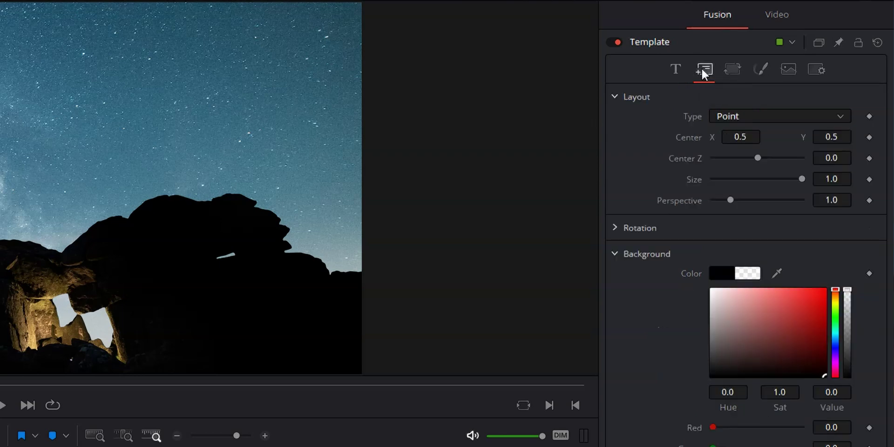
left_click(762, 70)
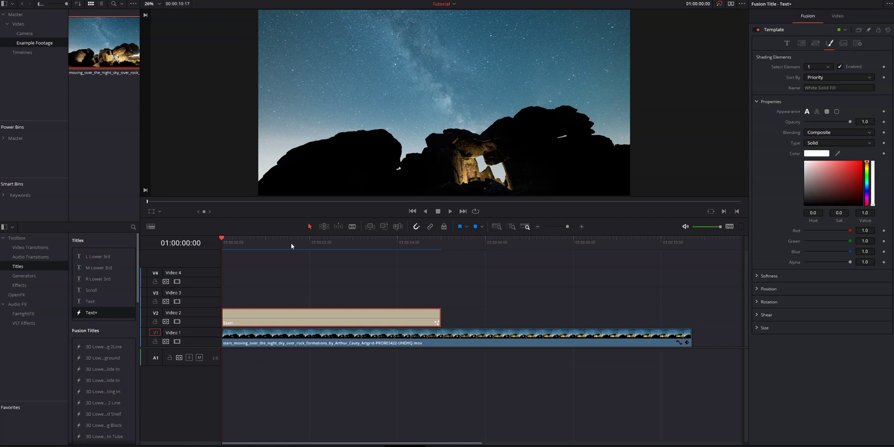
Make the title an outline with 0.015 thickness and a Bevel join
left_click(313, 242)
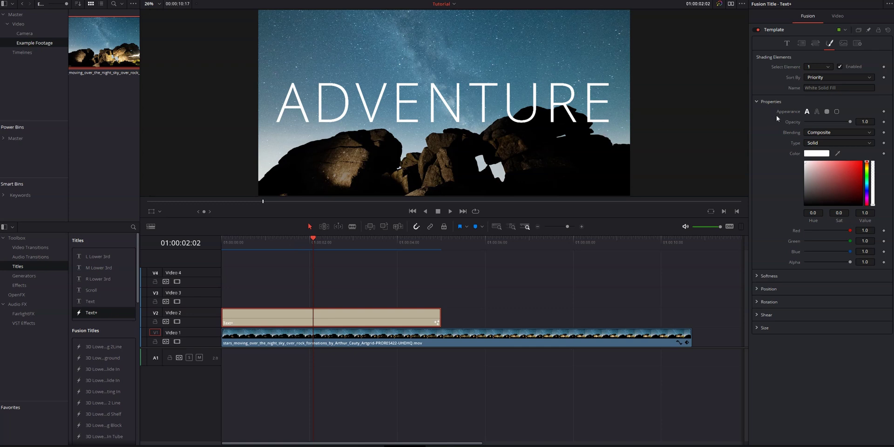
left_click(817, 112)
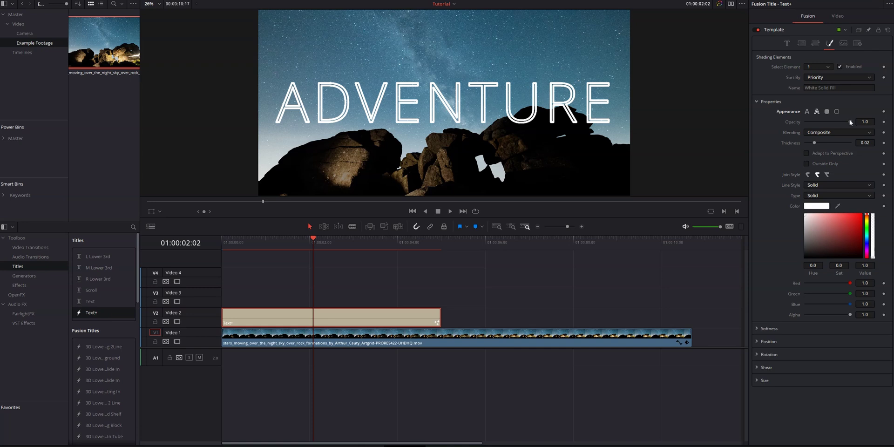
mouse_move(850, 121)
left_mouse_down()
mouse_move(838, 122)
mouse_move(858, 122)
left_mouse_up()
left_click_drag(812, 143, 812, 143)
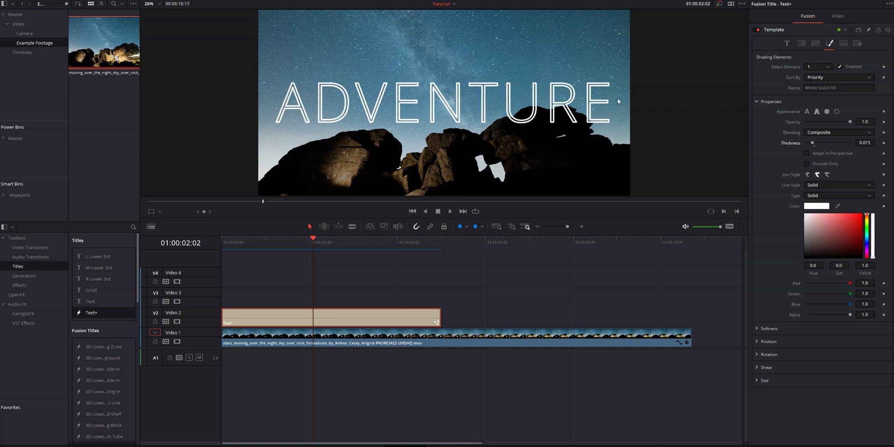
left_click(808, 176)
left_click(807, 175)
Set the outline Line Style to Dash Dot Dot
left_click(812, 186)
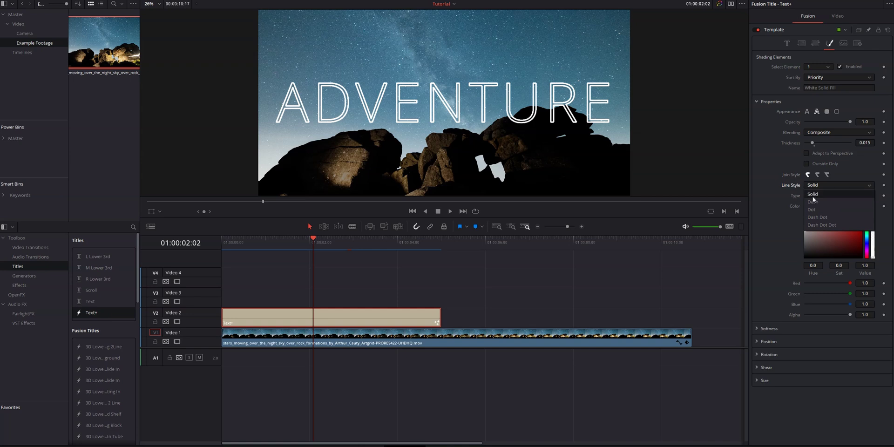
left_click(813, 202)
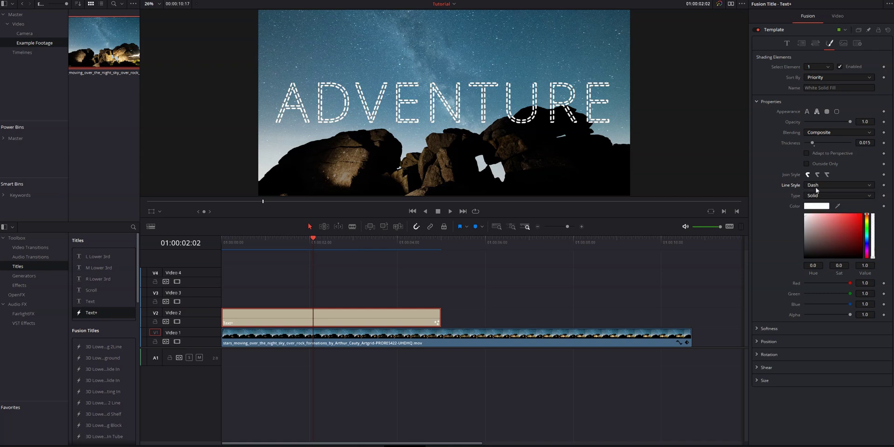
left_click(816, 187)
left_click(815, 210)
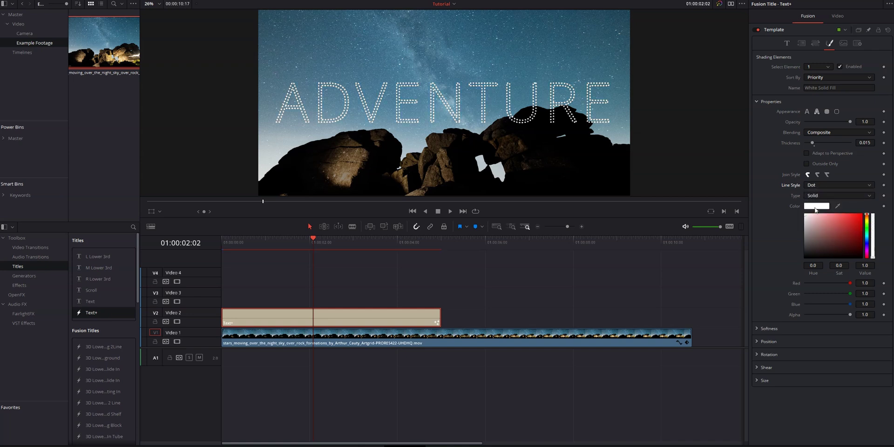
left_click(813, 185)
left_click(815, 219)
left_click(816, 187)
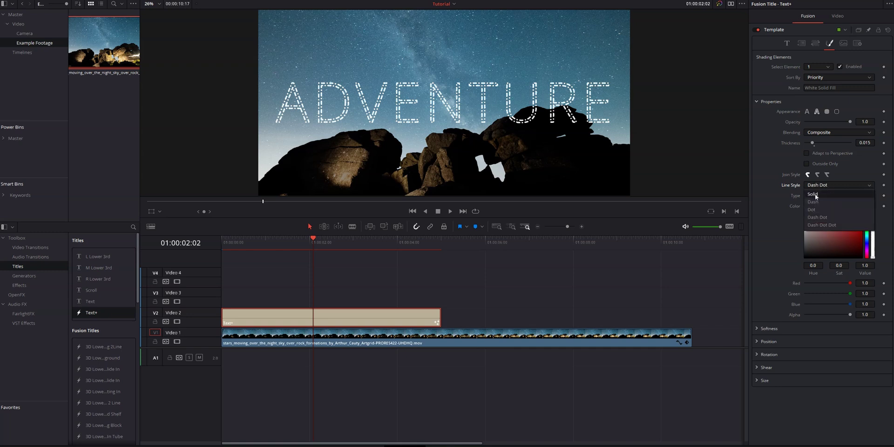
left_click(816, 227)
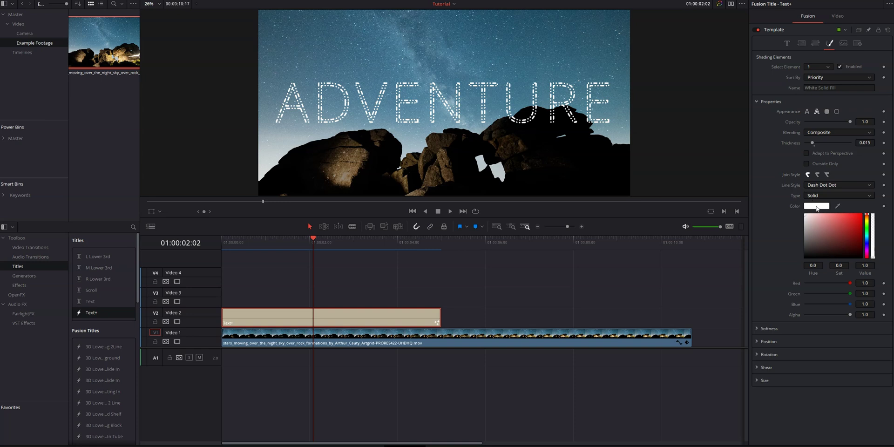
left_click(817, 207)
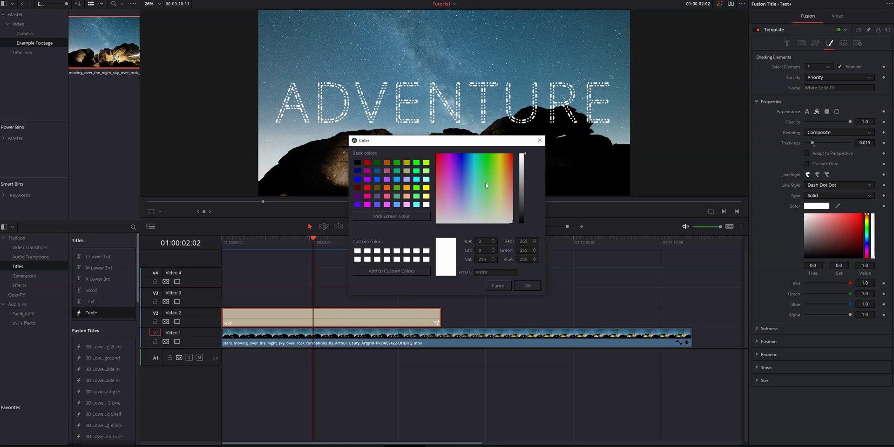
Colour the outline cyan, roughly R 0.17, G 0.93, B 1.0
left_click(473, 163)
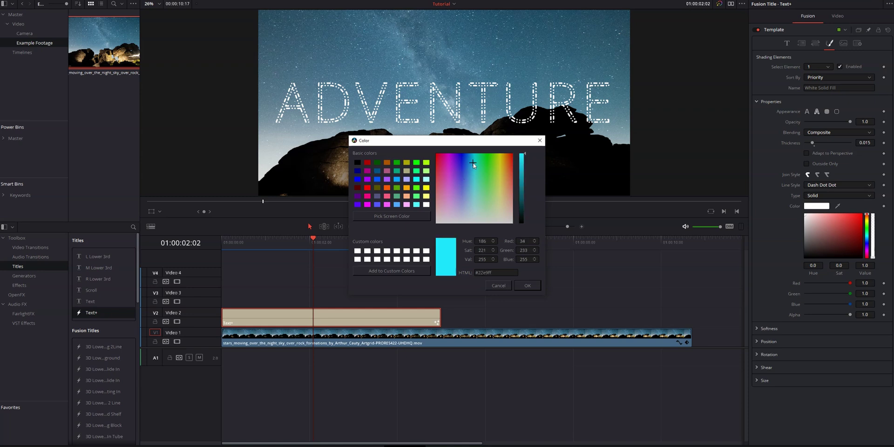
left_click_drag(473, 163, 473, 166)
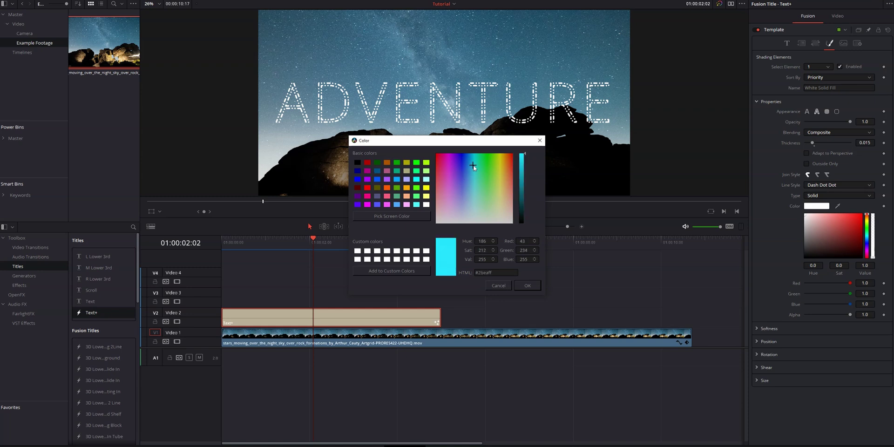
left_click(527, 286)
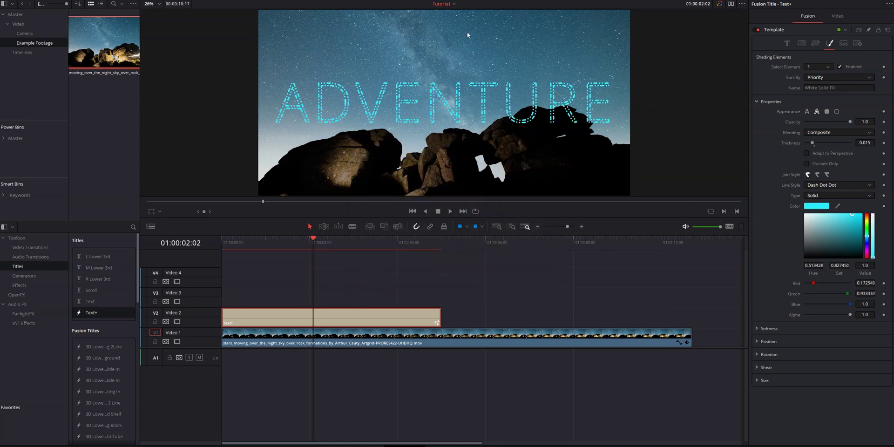
Set outline softness X 2.2 and Y 1.42, glow 0.591, and blend back to 1.0
left_click(756, 328)
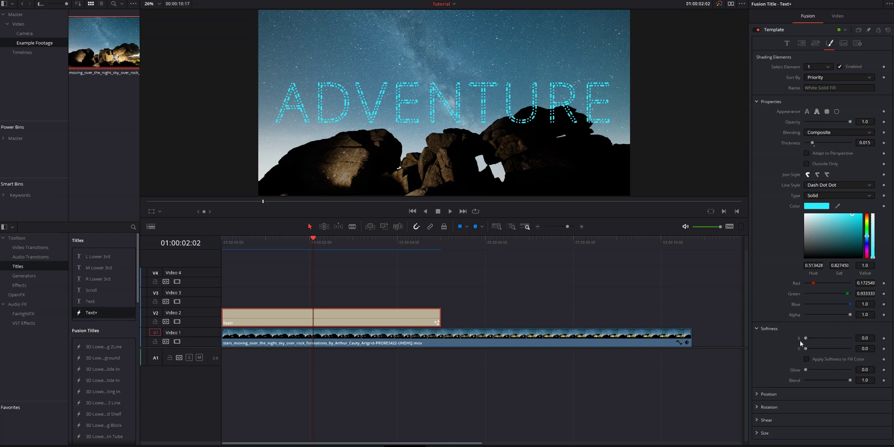
left_click_drag(806, 339, 810, 353)
left_click_drag(809, 369, 832, 369)
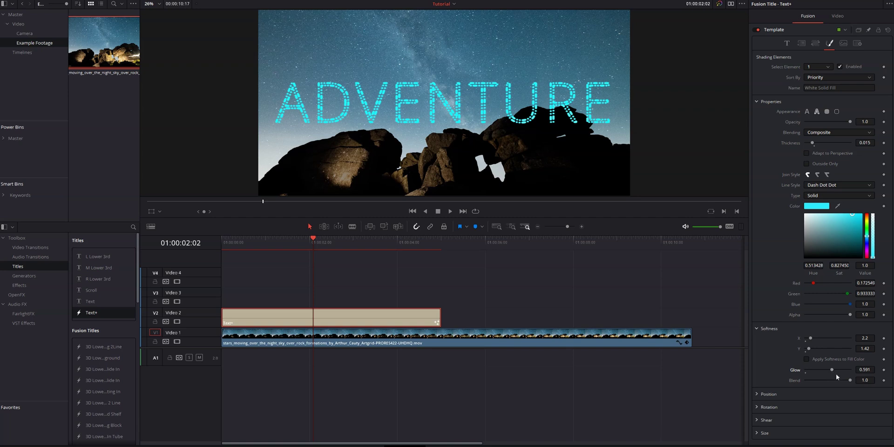
left_click_drag(850, 380, 789, 379)
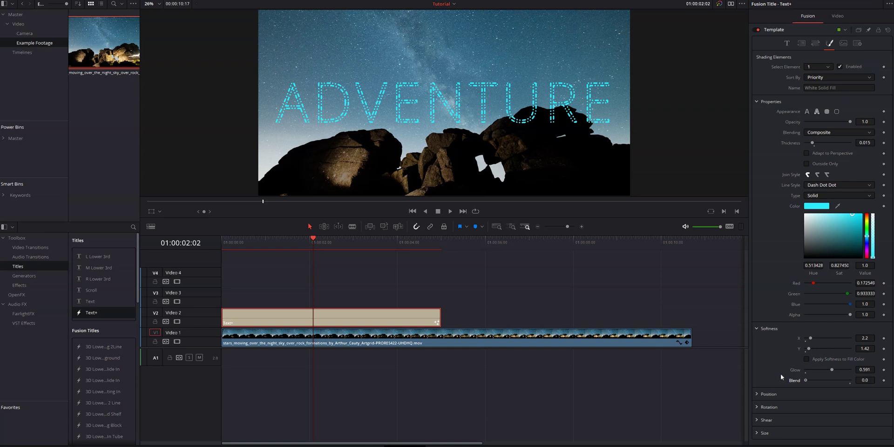
double_click(794, 380)
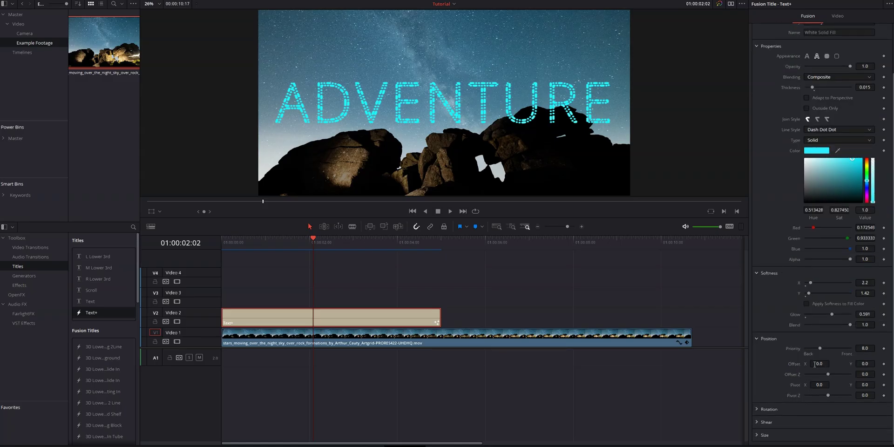
left_click(757, 409)
scroll(781, 397, "down", 2)
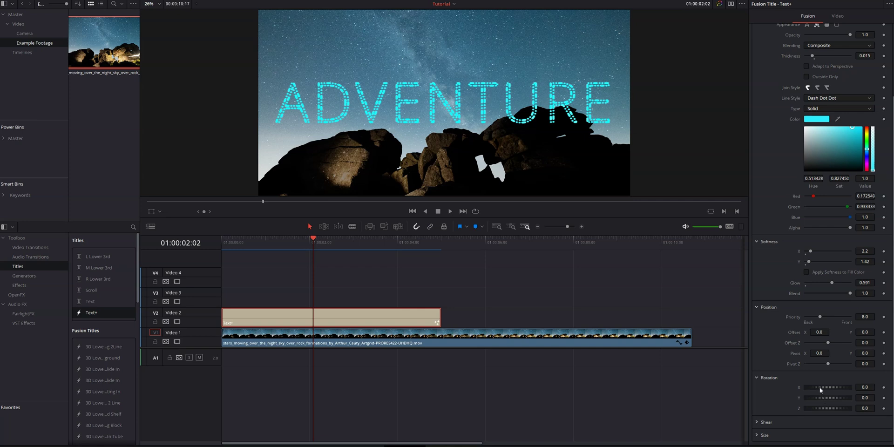
left_click_drag(820, 386, 822, 409)
Keep shear at zero and set the title Size to X 2.244, Y 2.638
left_click(758, 422)
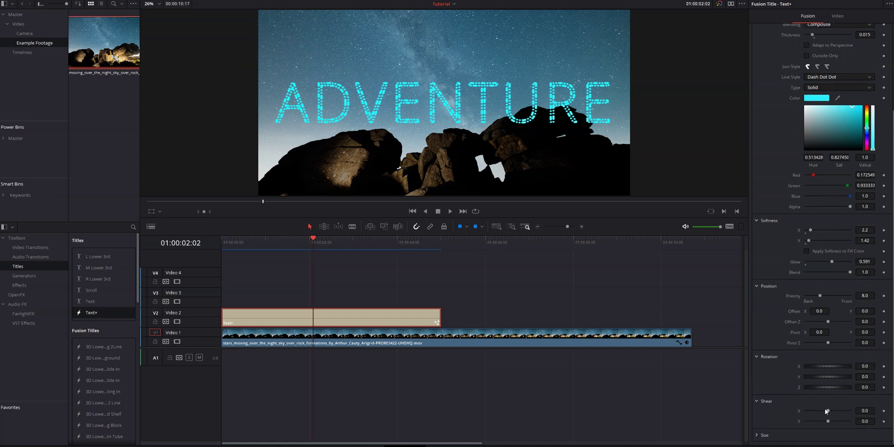
mouse_move(828, 410)
left_mouse_down()
mouse_move(820, 410)
mouse_move(834, 411)
mouse_move(835, 422)
left_mouse_up()
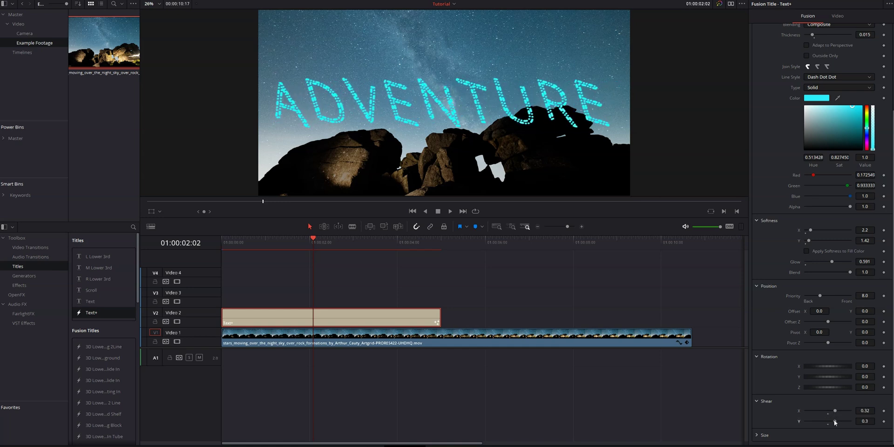
left_click(756, 435)
scroll(774, 424, "down", 1)
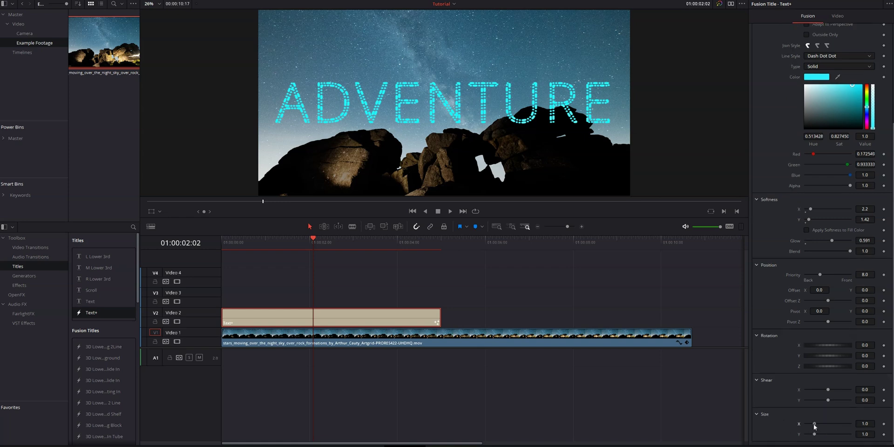
left_click_drag(815, 425, 826, 425)
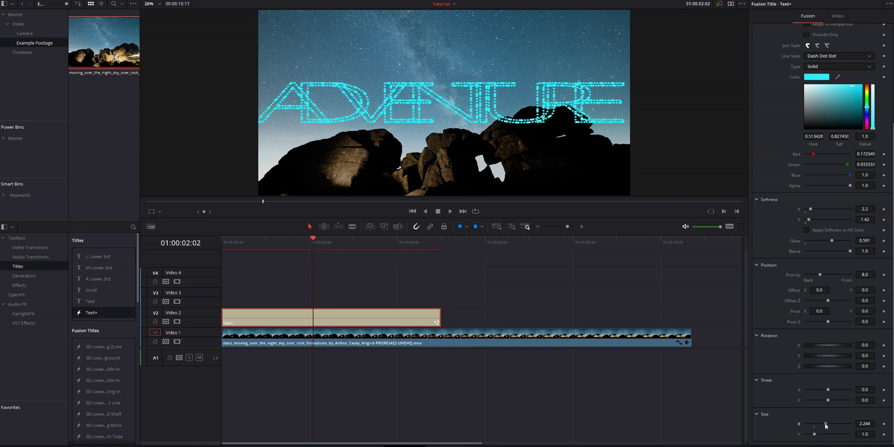
left_click_drag(815, 436, 830, 438)
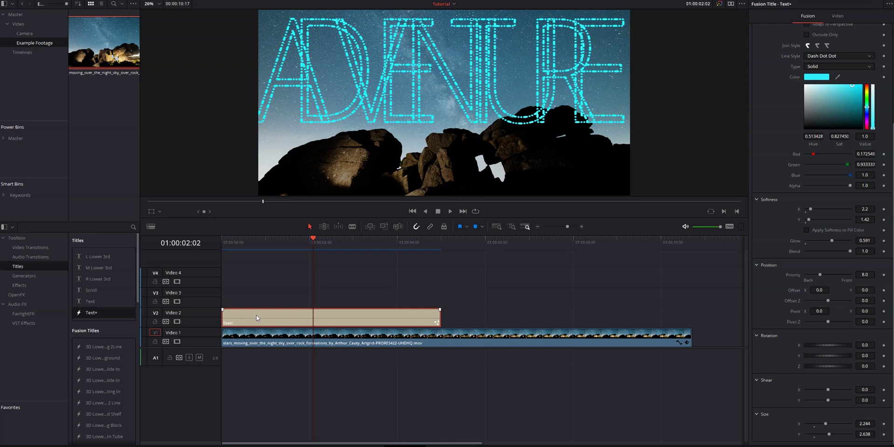
Delete the ADVENTURE clip, then preview and remove the flipping two-line lower third
key("Delete")
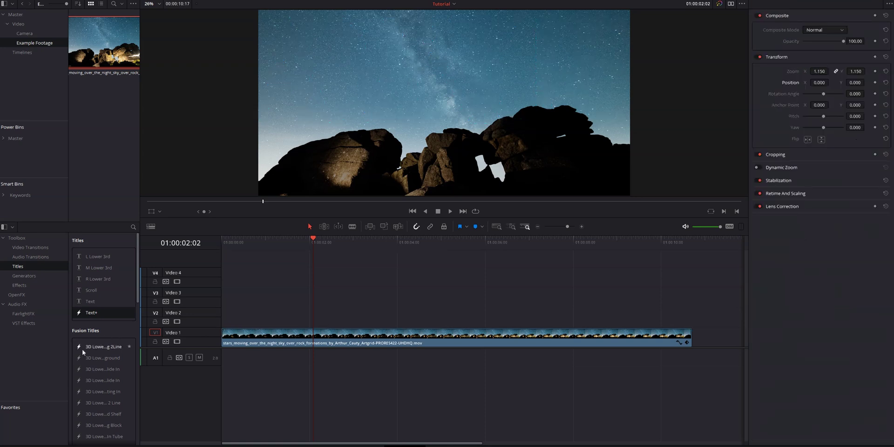
left_click(92, 348)
left_click_drag(92, 348, 222, 313)
left_click(300, 244)
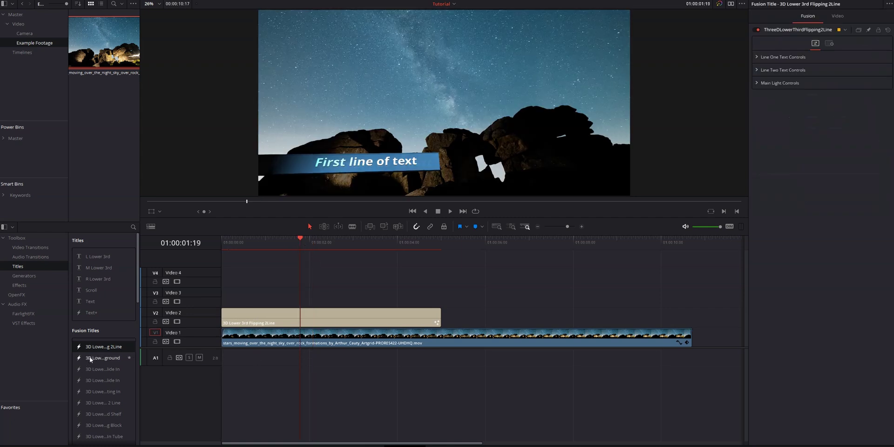
left_click(238, 315)
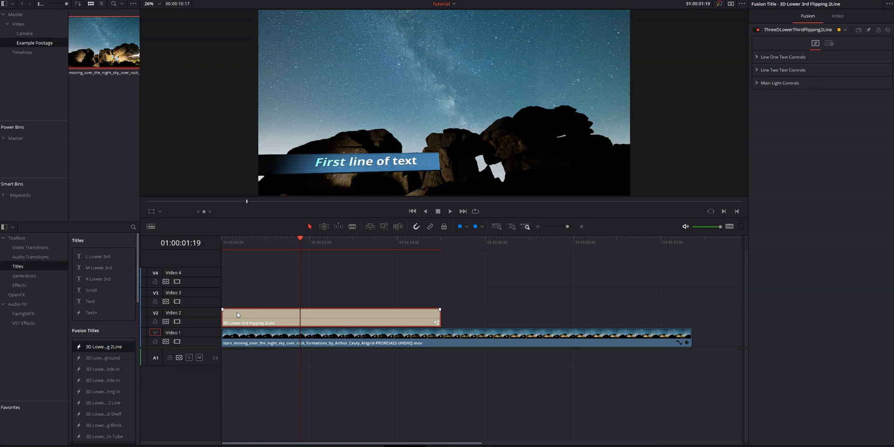
key("Delete")
Try and remove the multiplane lower third, then place 3D Title Backlit Rise on V2
left_click_drag(115, 357, 219, 323)
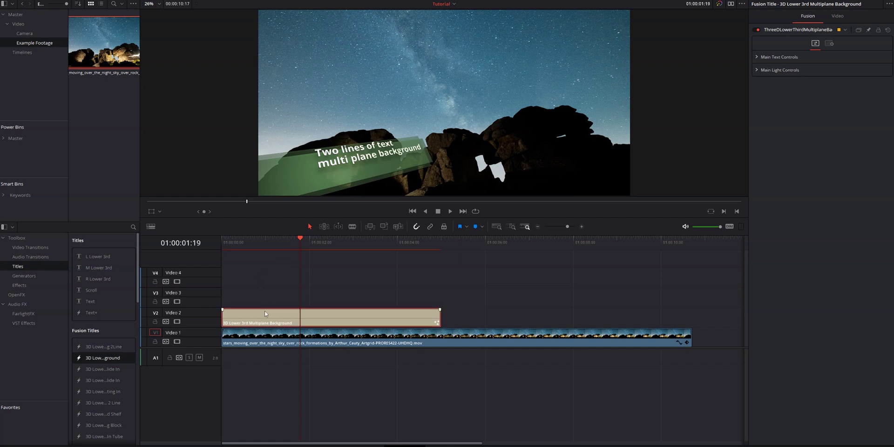
key("Delete")
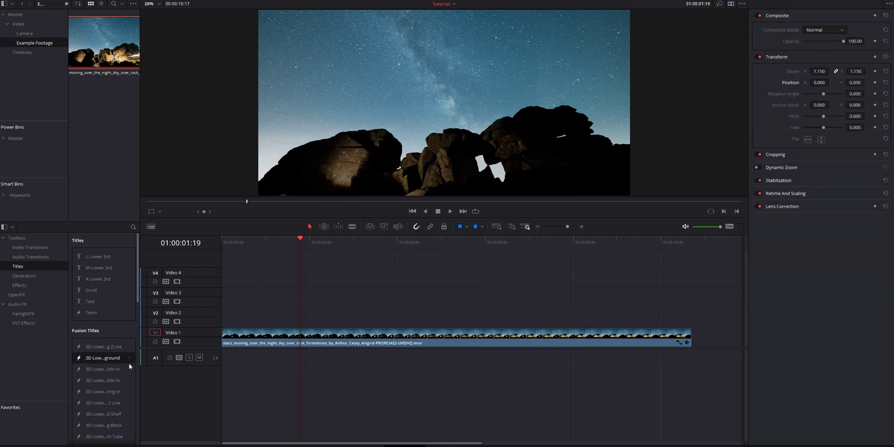
scroll(116, 370, "down", 5)
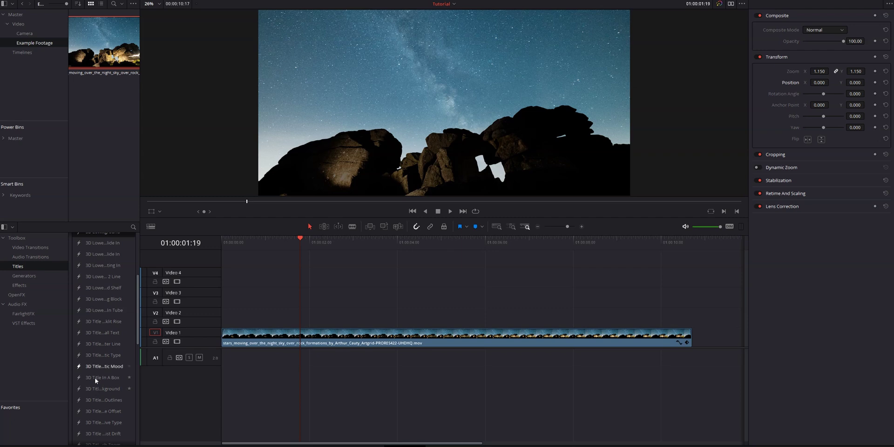
left_click_drag(95, 326, 353, 319)
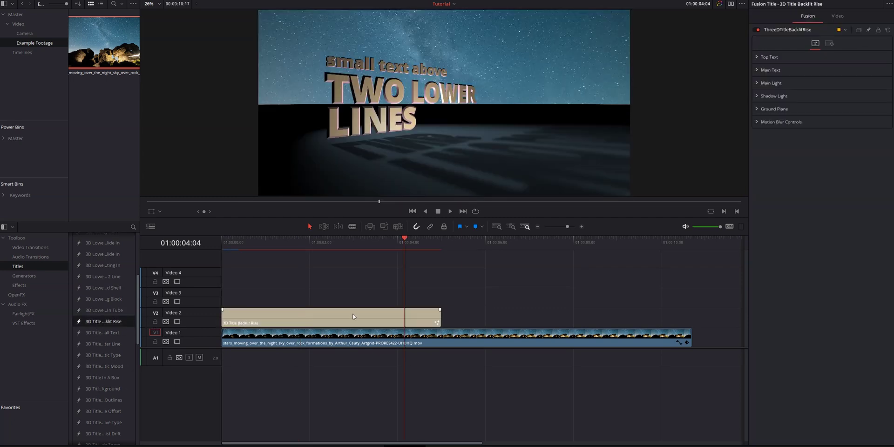
Remove the 3D Title Backlit Rise clip and add a Subtitle clip on a new subtitle track
left_click(353, 319)
key("Delete")
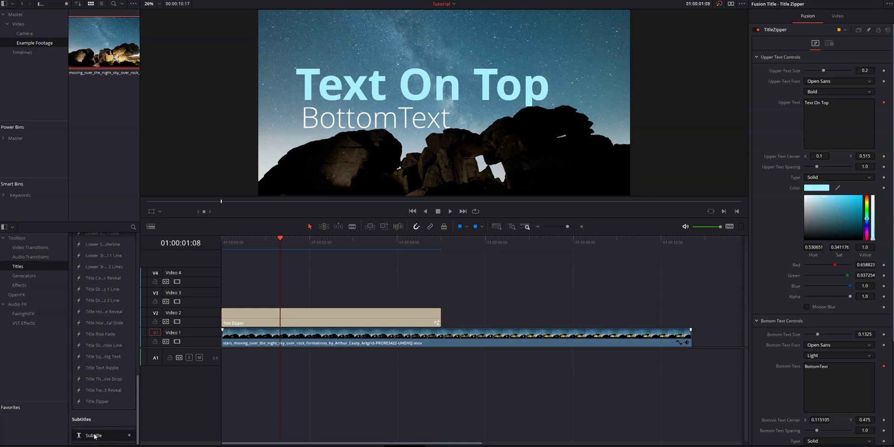
left_click_drag(99, 437, 229, 278)
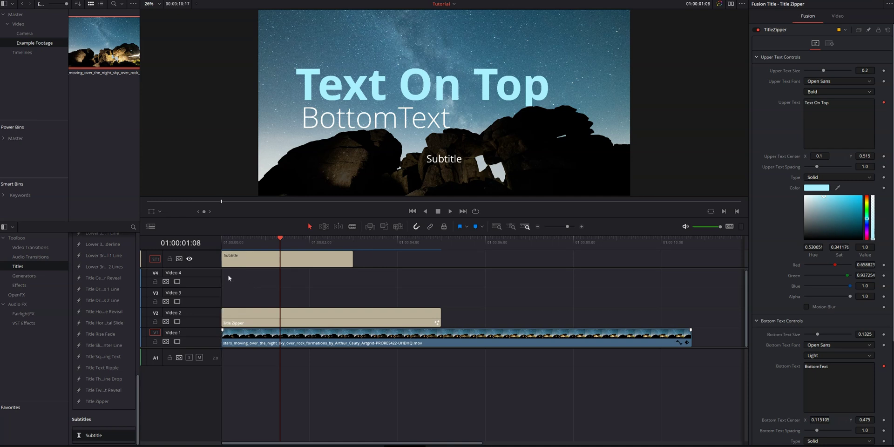
Caption the first subtitle 'This is a subtitle' and shorten it
left_click(255, 265)
double_click(770, 55)
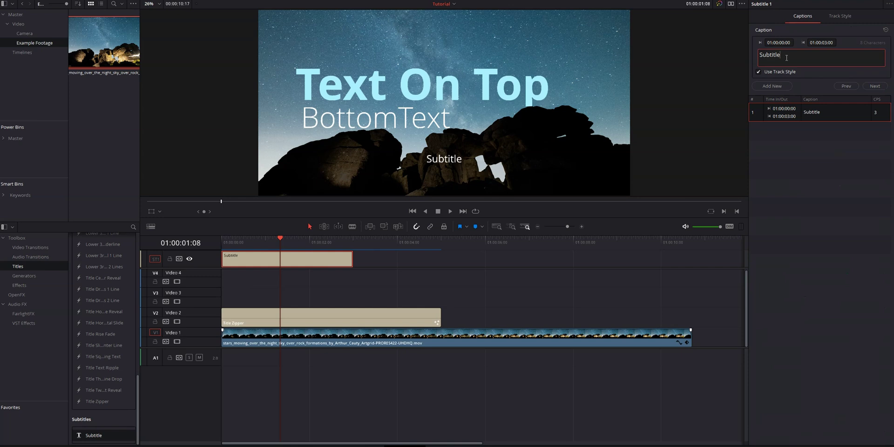
type("This is a subtitle")
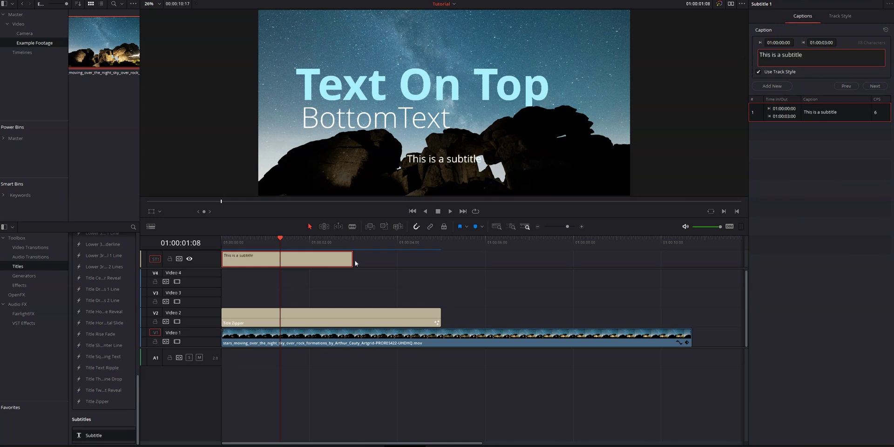
left_click_drag(349, 259, 301, 258)
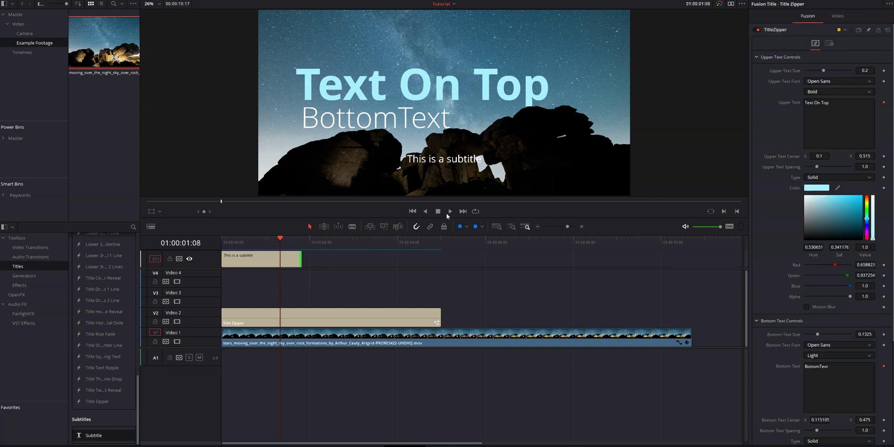
Add a second caption 'This is another subtitle' and play back to review
left_click(254, 264)
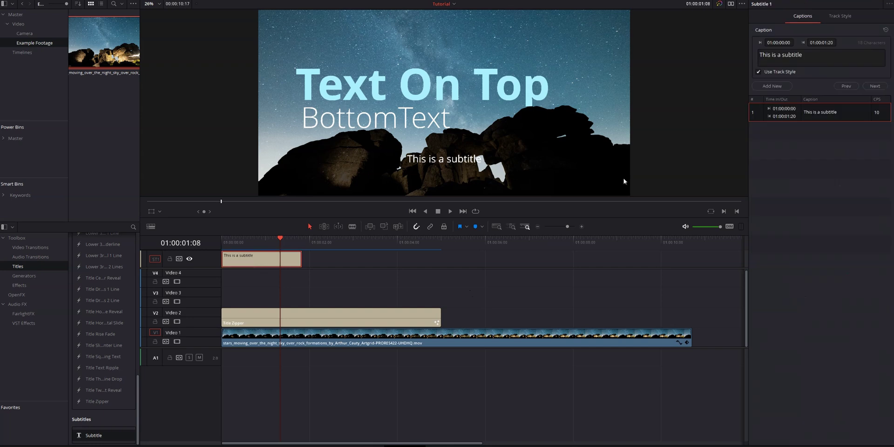
left_click(769, 85)
type("Thi")
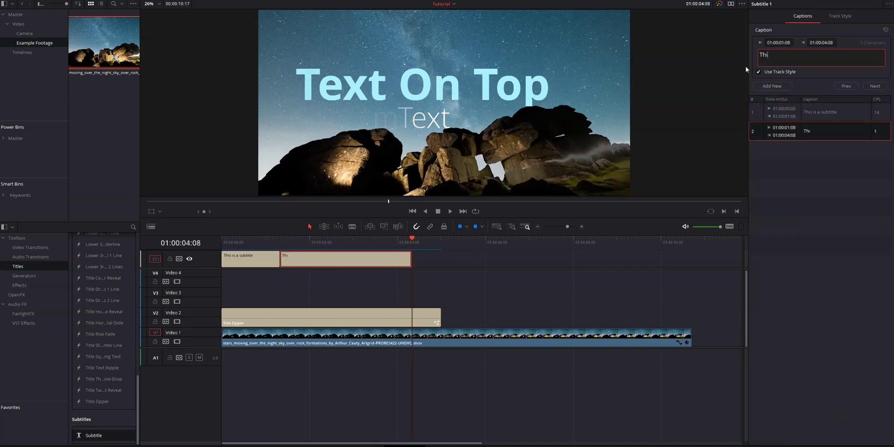
type("s is another subtitle")
left_click(239, 243)
key("space")
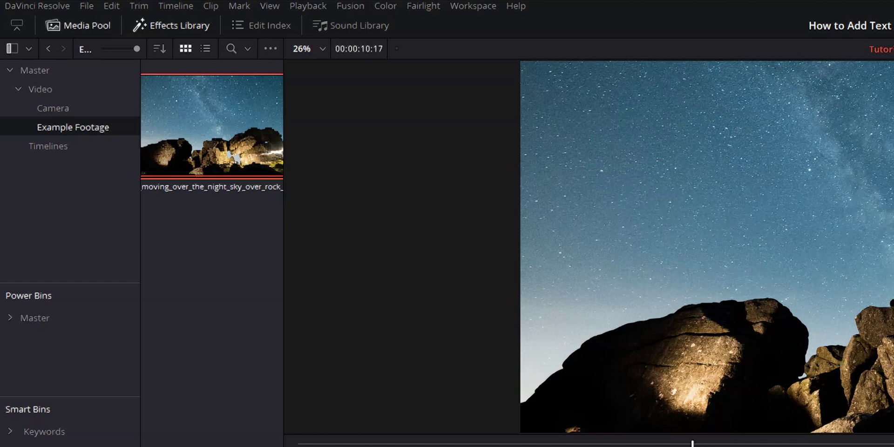
Create a new Fusion Composition named Title in the Media Pool
right_click(199, 283)
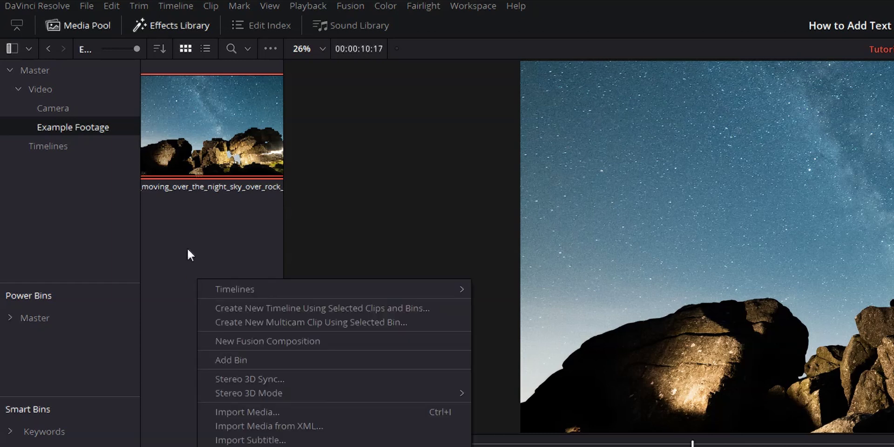
left_click(246, 343)
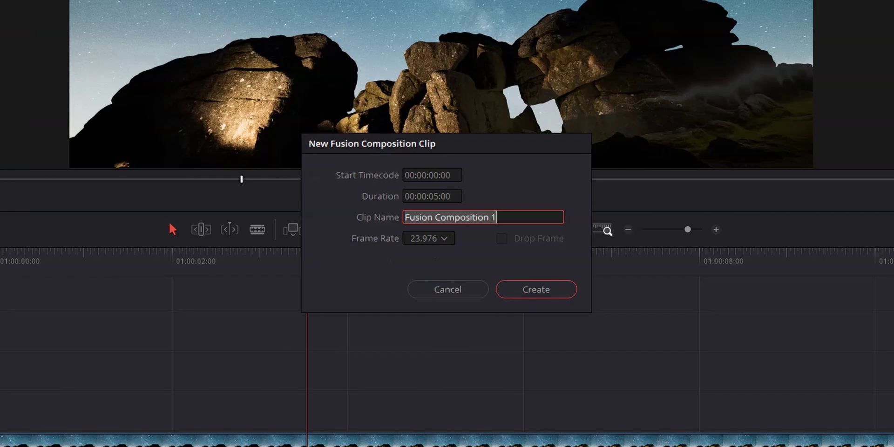
type("Title")
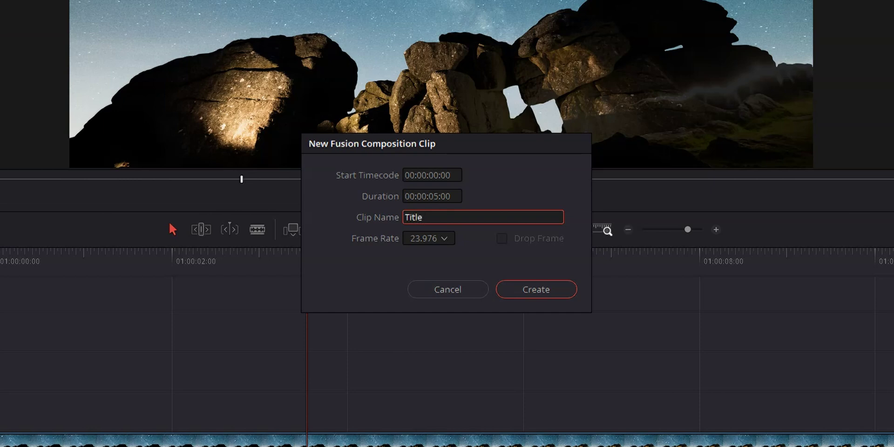
left_click(535, 289)
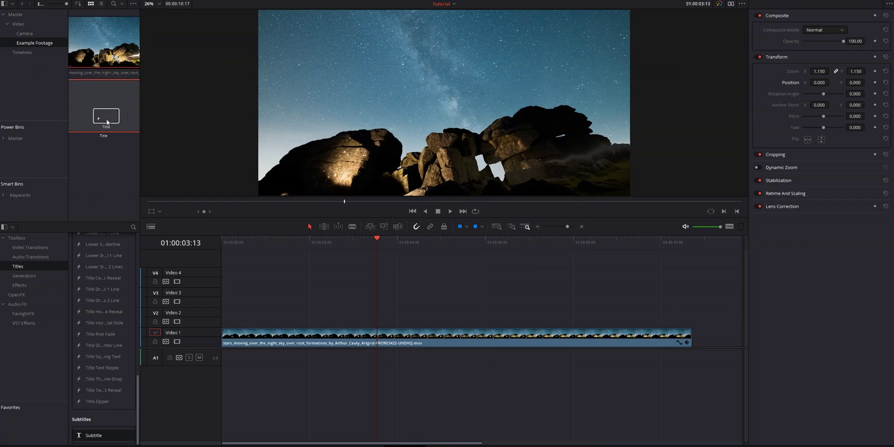
Place the Title composition on V2 above the night-sky footage
left_click_drag(104, 107, 226, 312)
left_click(302, 310)
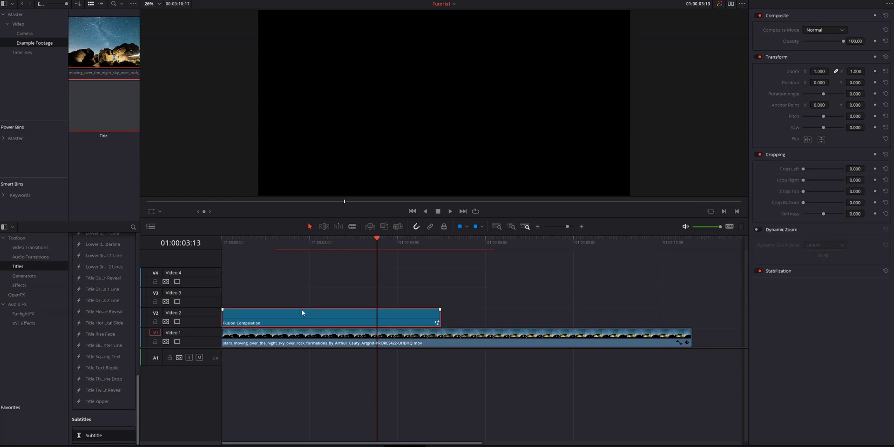
key("Home")
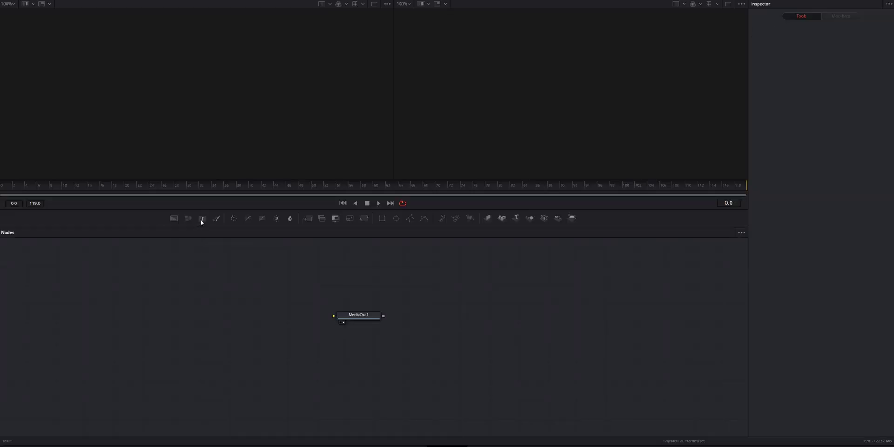
On the Fusion page, connect the Title composition's Text1 node output to MediaOut1
left_click(202, 218)
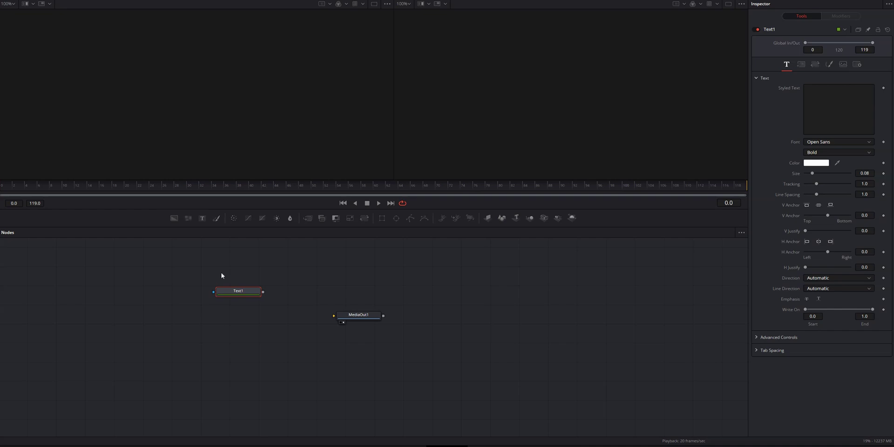
left_click_drag(263, 292, 337, 316)
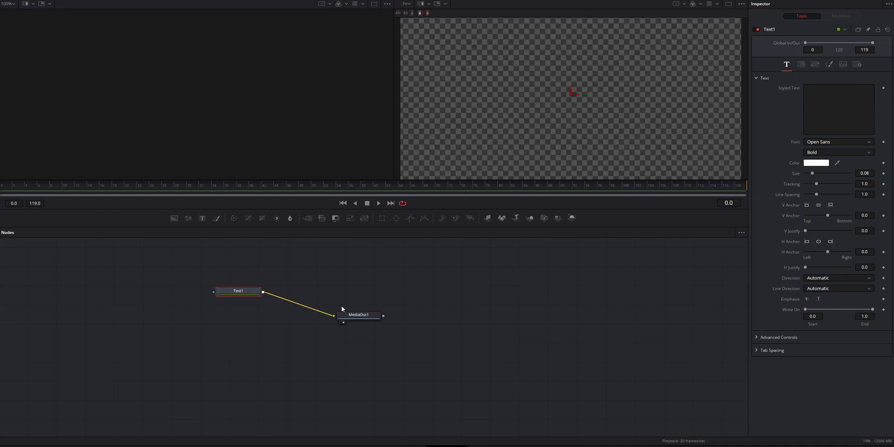